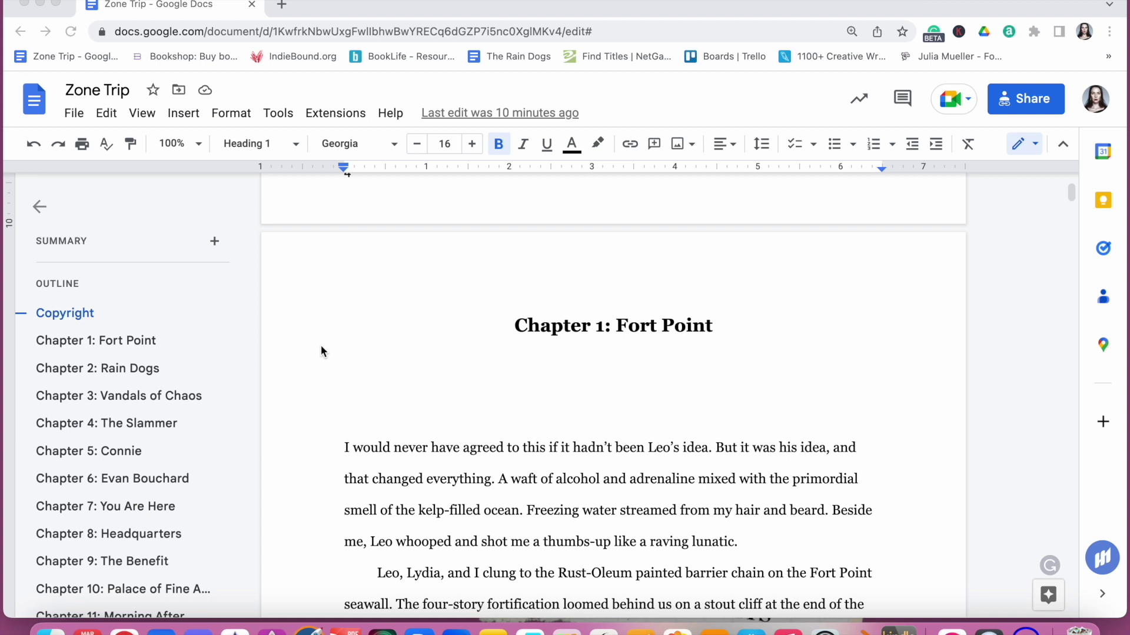
Launch Vellum from the Dock to show its welcome window listing Zone Trip and Metaverse Marketing.
{"action": "left_click", "coordinate": [271, 630]}
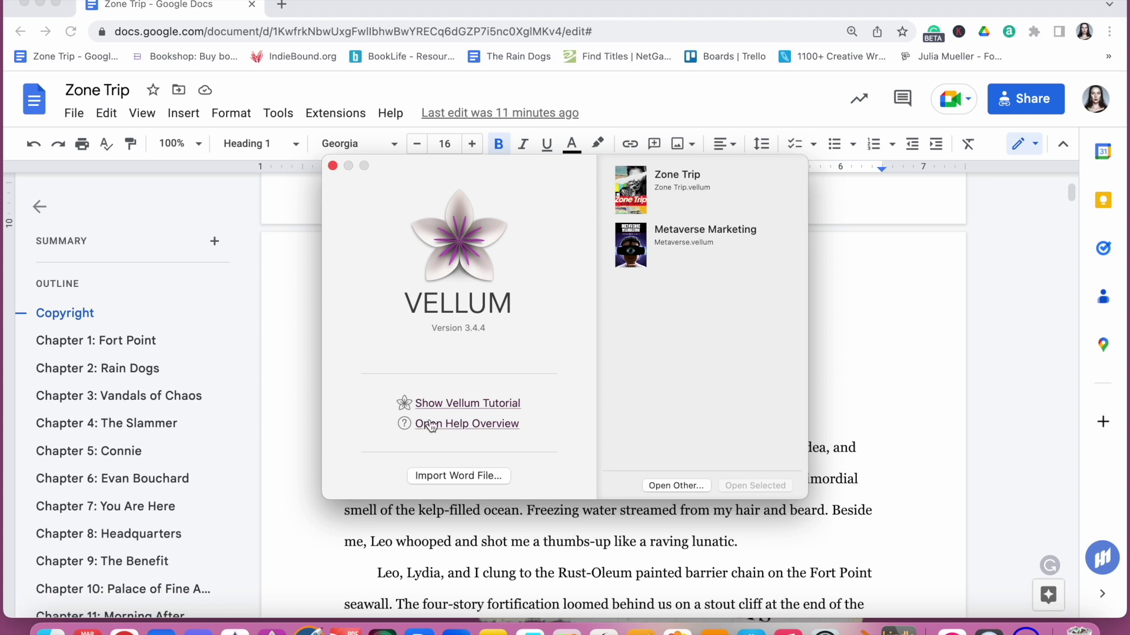
Import Zone Trip.docx as a new book and scroll through the Fort Point chapter.
{"action": "left_click", "coordinate": [451, 475]}
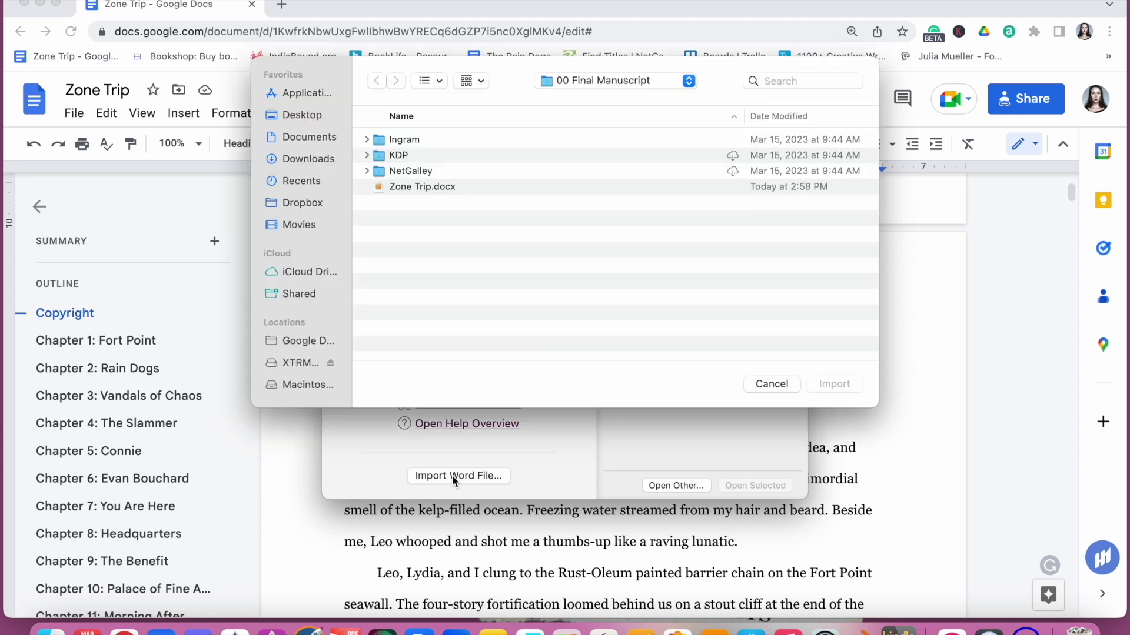
{"action": "double_click", "coordinate": [400, 187]}
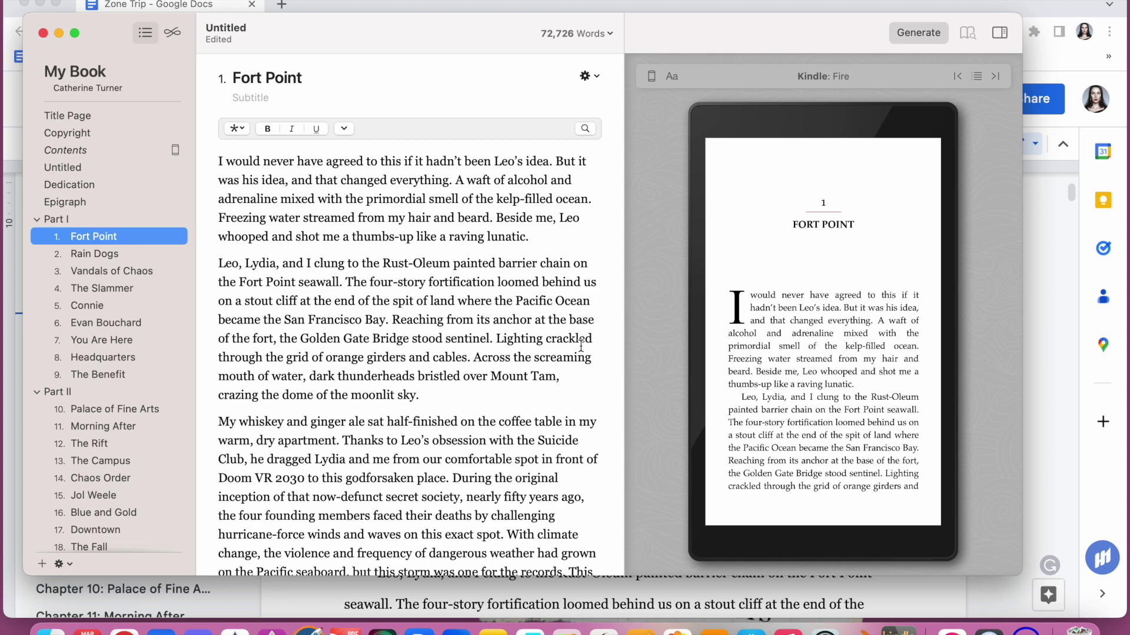
{"action": "scroll", "coordinate": [430, 453], "scroll_direction": "down", "scroll_amount": 5}
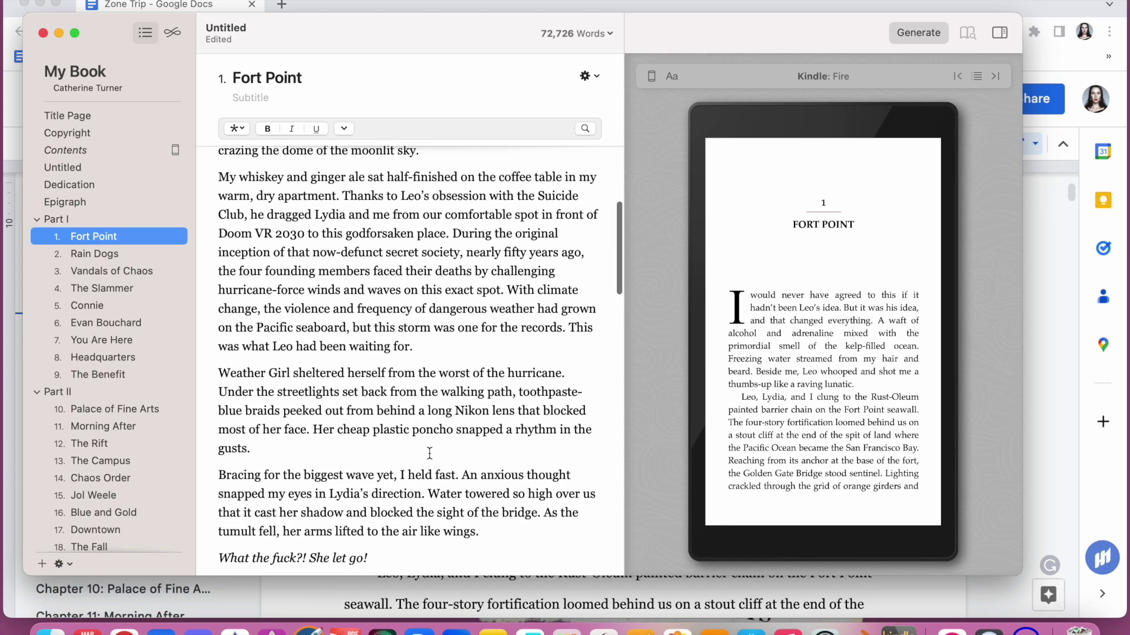
{"action": "scroll", "coordinate": [429, 453], "scroll_direction": "down", "scroll_amount": 20}
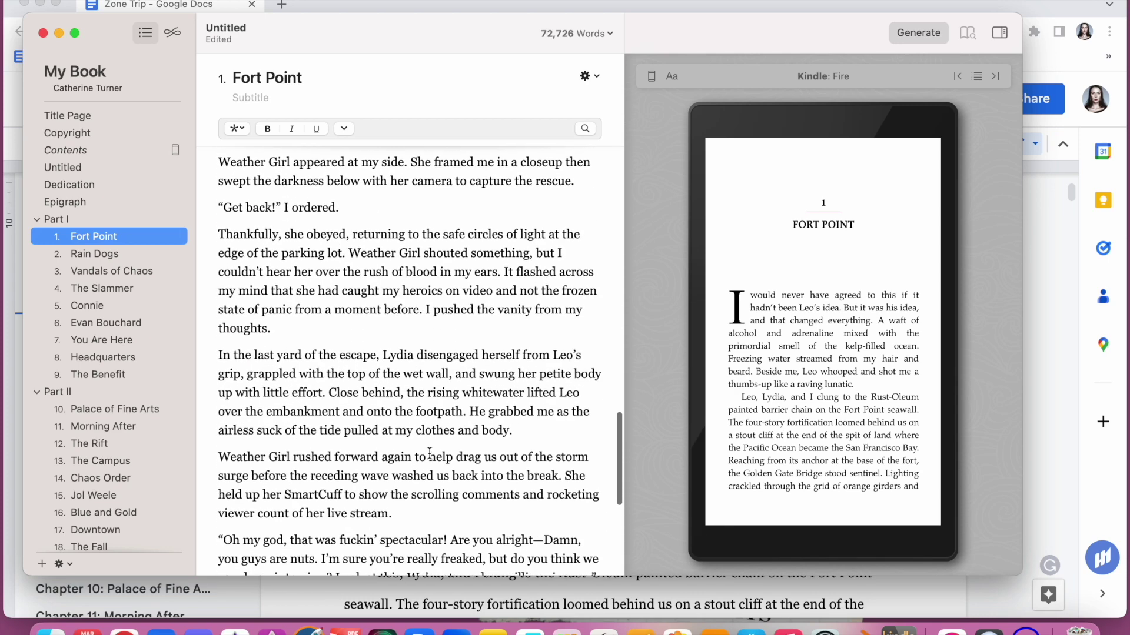
{"action": "scroll", "coordinate": [429, 453], "scroll_direction": "down", "scroll_amount": 5}
{"action": "scroll", "coordinate": [429, 453], "scroll_direction": "up", "scroll_amount": 15}
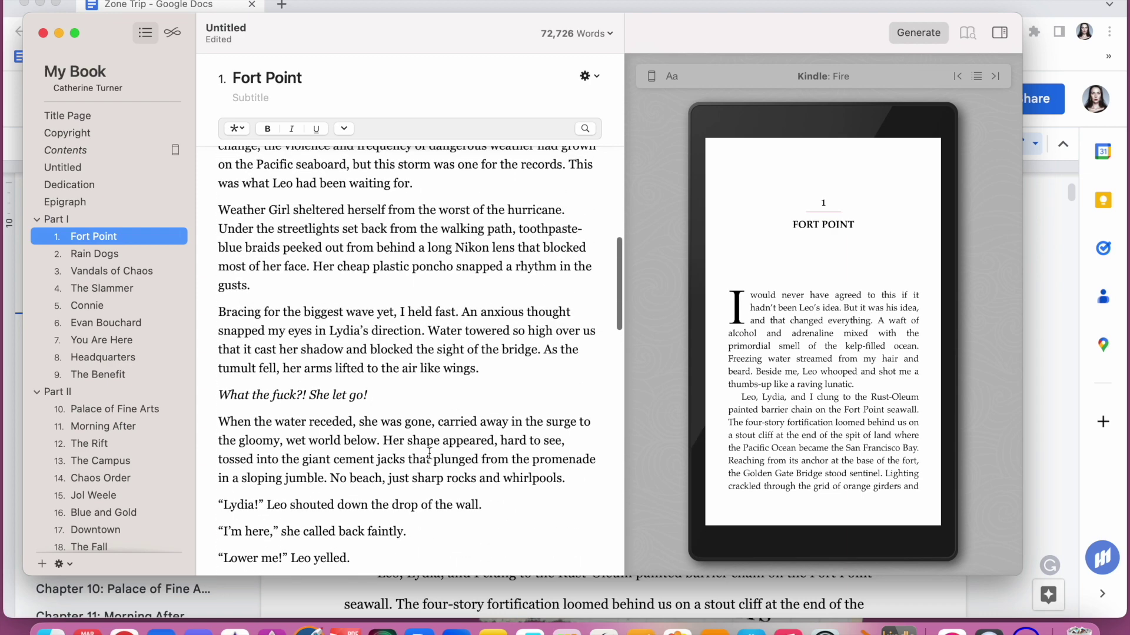
{"action": "scroll", "coordinate": [430, 453], "scroll_direction": "up", "scroll_amount": 8}
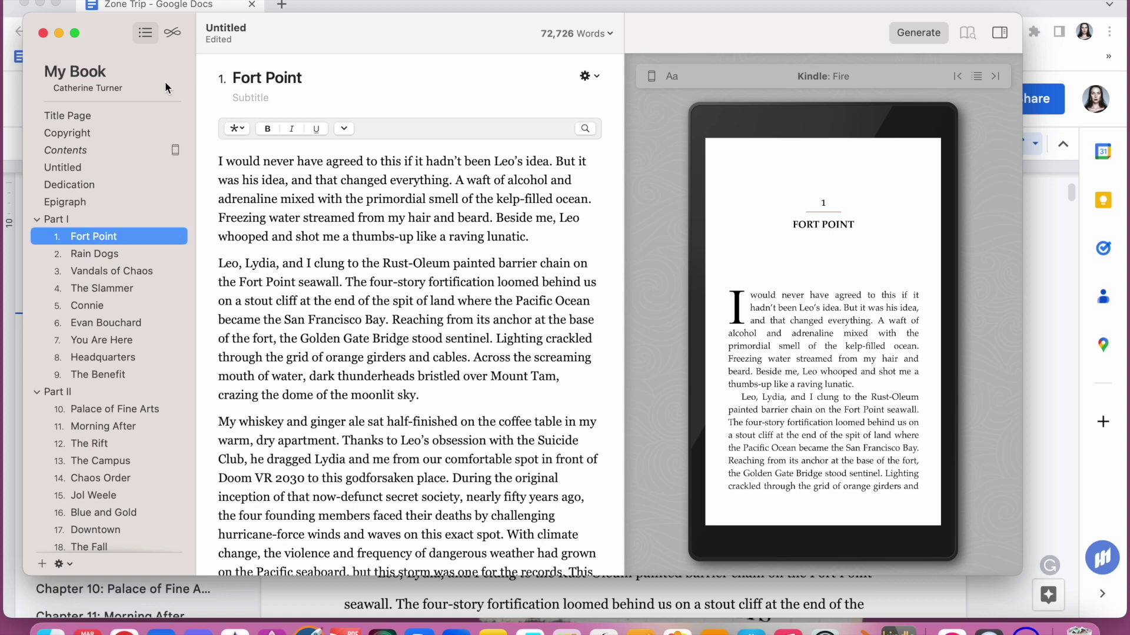
Open the style gallery and preview the Cinder, Edgewood, Hawthorn and Kindred styles.
{"action": "left_click", "coordinate": [174, 33]}
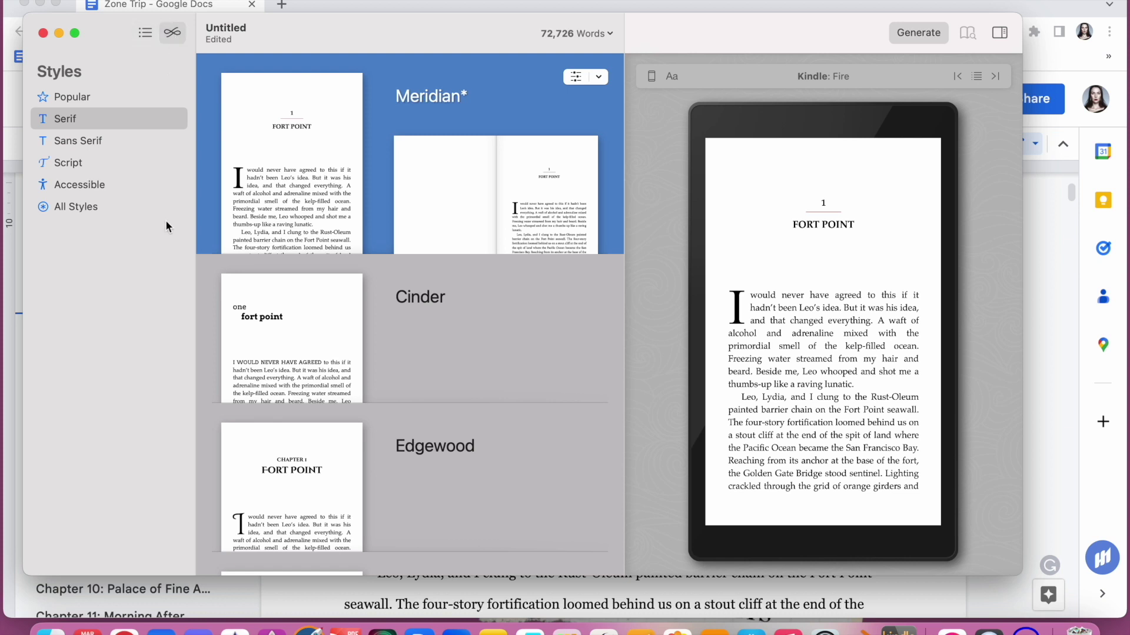
{"action": "left_click", "coordinate": [373, 321]}
{"action": "left_click", "coordinate": [426, 460]}
{"action": "scroll", "coordinate": [426, 461], "scroll_direction": "down", "scroll_amount": 5}
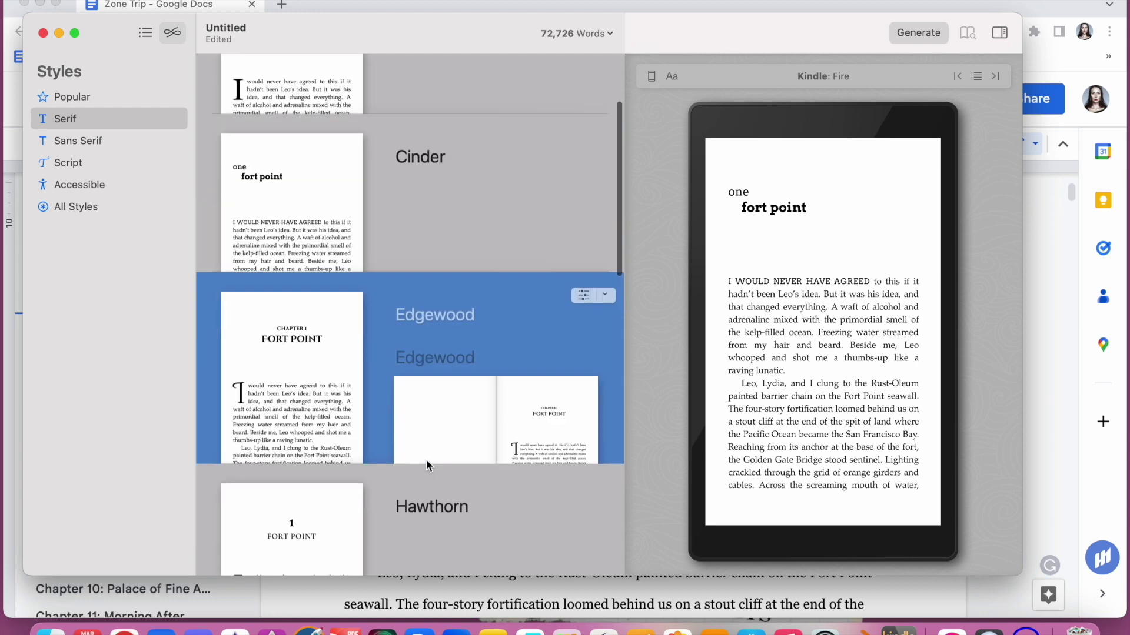
{"action": "left_click", "coordinate": [434, 388]}
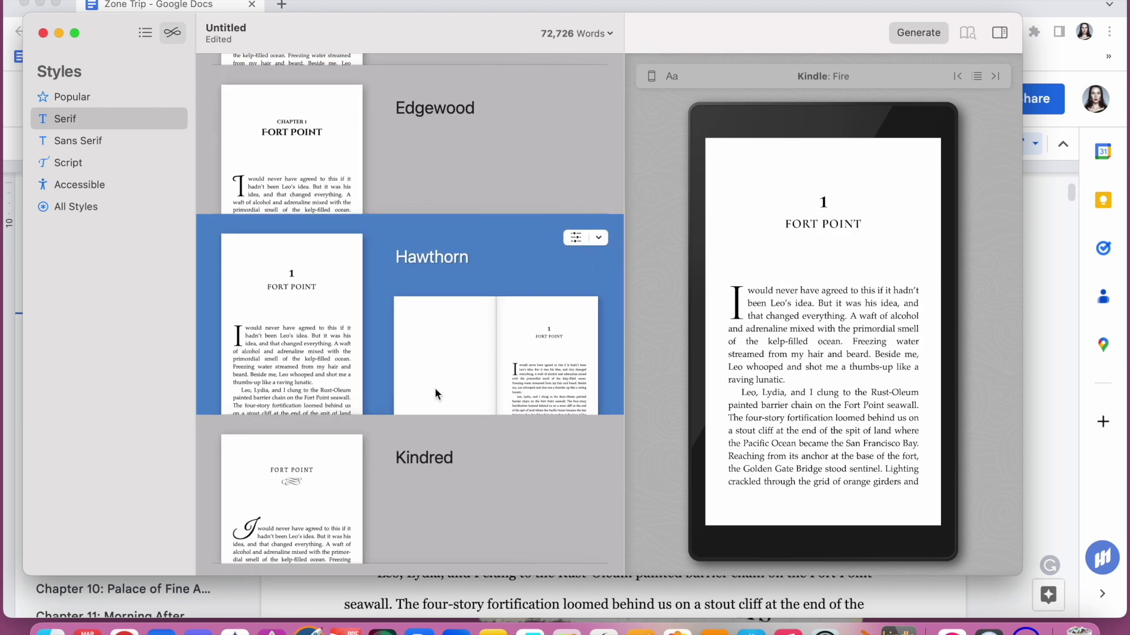
{"action": "scroll", "coordinate": [435, 394], "scroll_direction": "down", "scroll_amount": 3}
{"action": "left_click", "coordinate": [435, 429]}
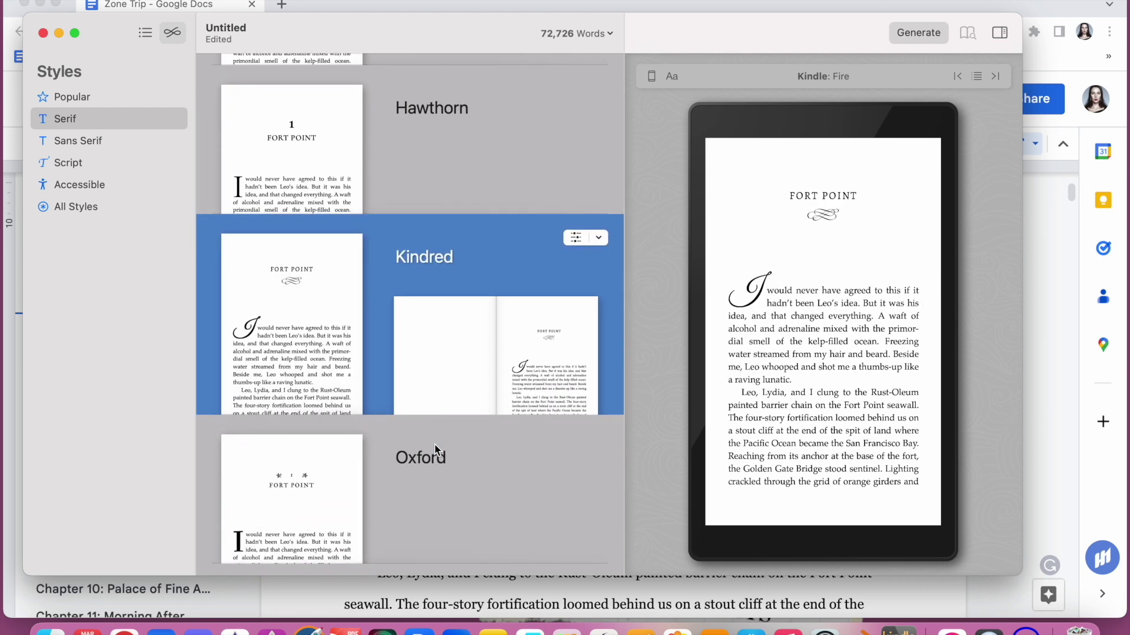
{"action": "scroll", "coordinate": [434, 444], "scroll_direction": "down", "scroll_amount": 3}
{"action": "scroll", "coordinate": [435, 450], "scroll_direction": "down", "scroll_amount": 3}
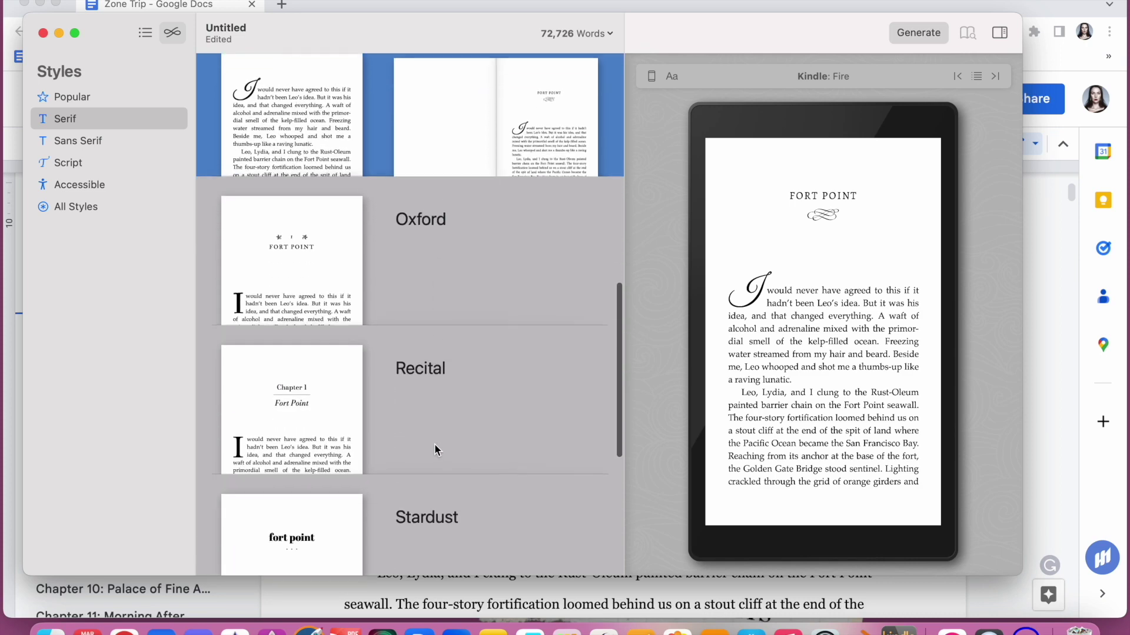
{"action": "scroll", "coordinate": [434, 450], "scroll_direction": "up", "scroll_amount": 5}
{"action": "scroll", "coordinate": [434, 450], "scroll_direction": "up", "scroll_amount": 3}
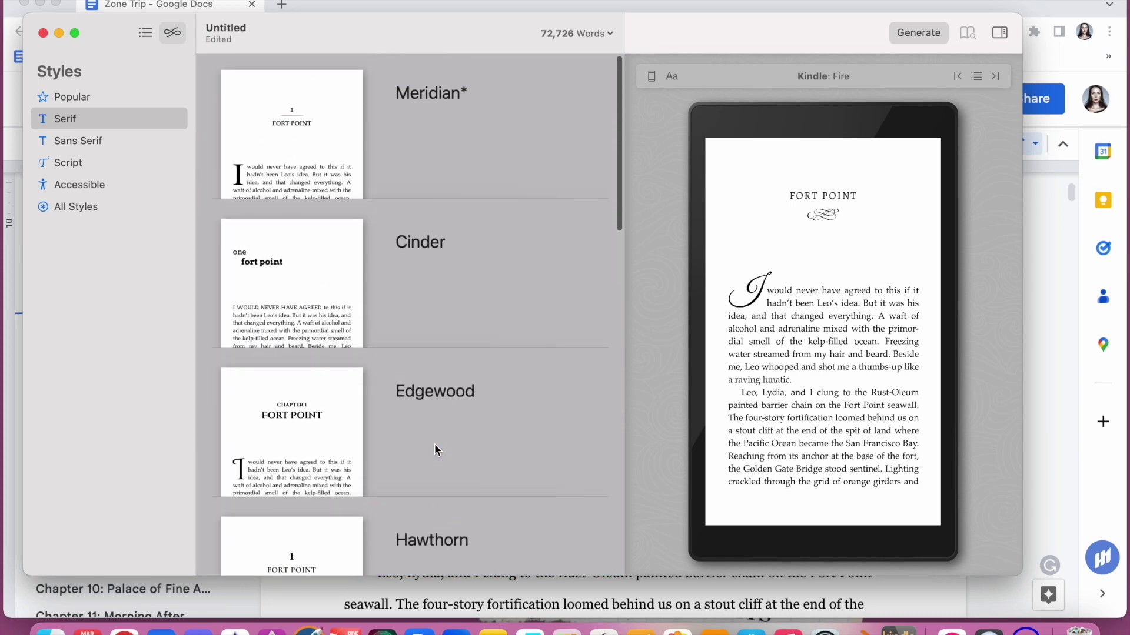
Preview Cinder again, Oxford and Stardust, then keep Meridian as the book style.
{"action": "left_click", "coordinate": [436, 307]}
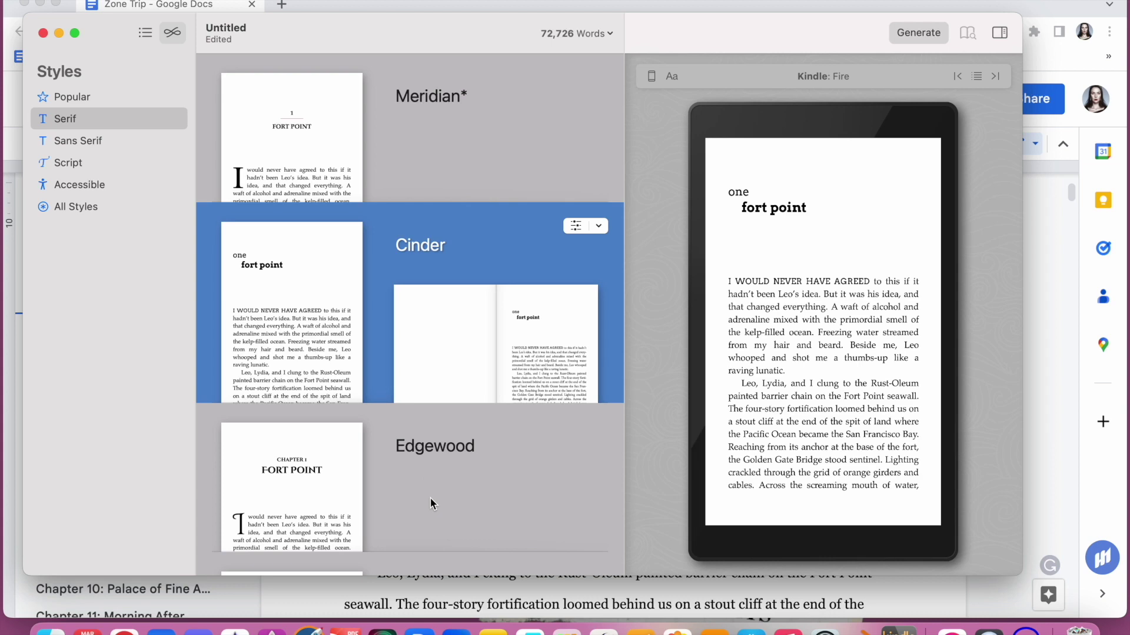
{"action": "scroll", "coordinate": [430, 501], "scroll_direction": "down", "scroll_amount": 8}
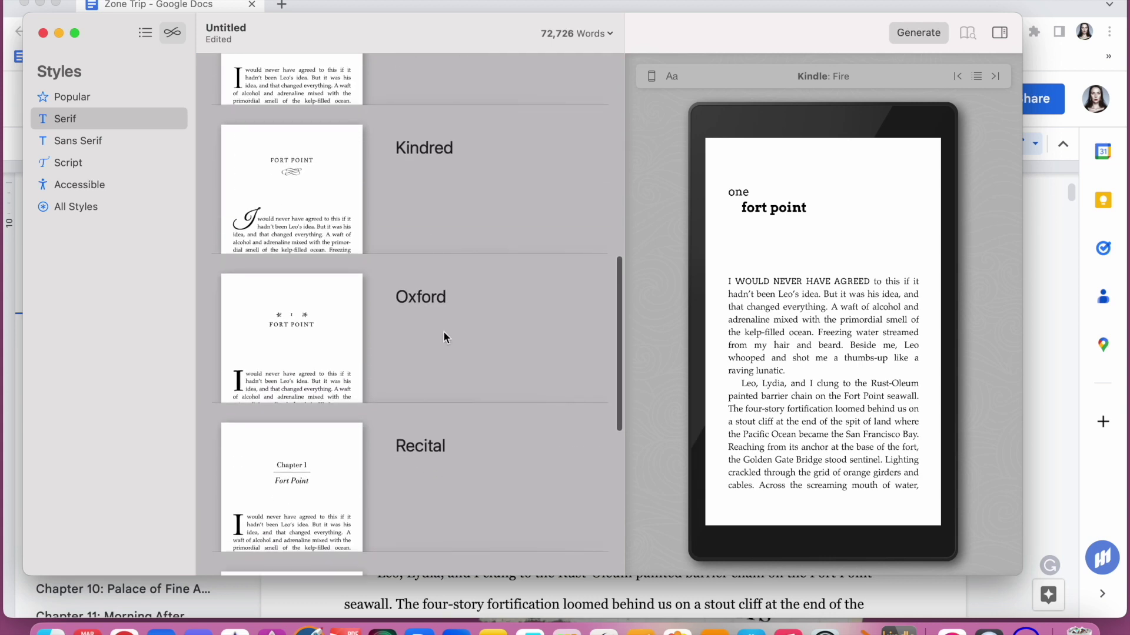
{"action": "left_click", "coordinate": [443, 331]}
{"action": "scroll", "coordinate": [444, 336], "scroll_direction": "down", "scroll_amount": 2}
{"action": "scroll", "coordinate": [443, 331], "scroll_direction": "down", "scroll_amount": 8}
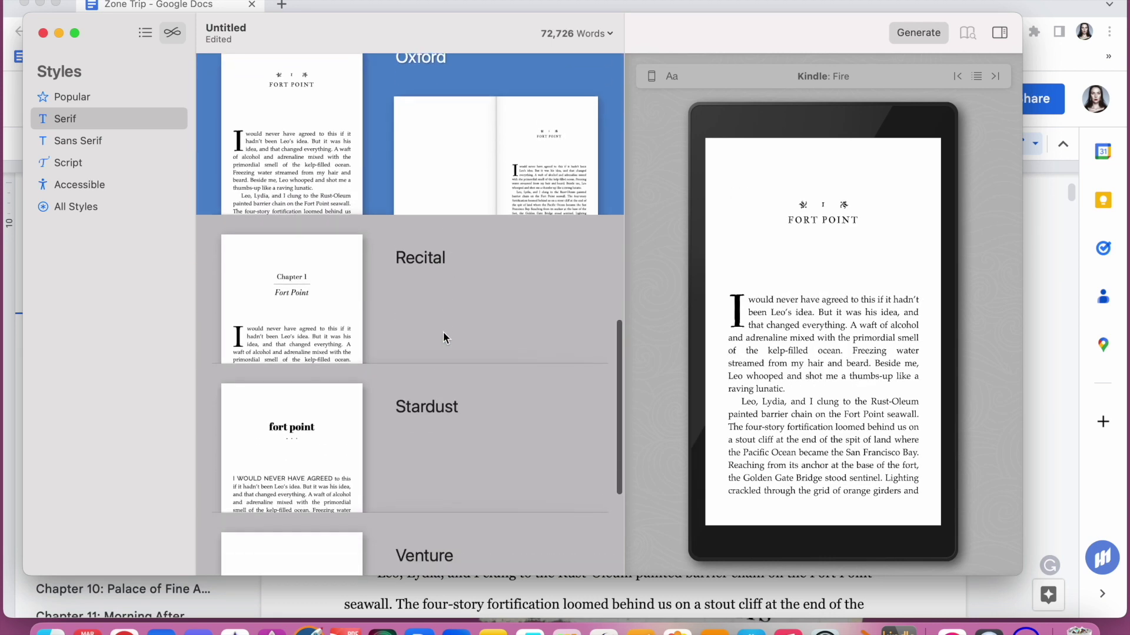
{"action": "left_click", "coordinate": [442, 332]}
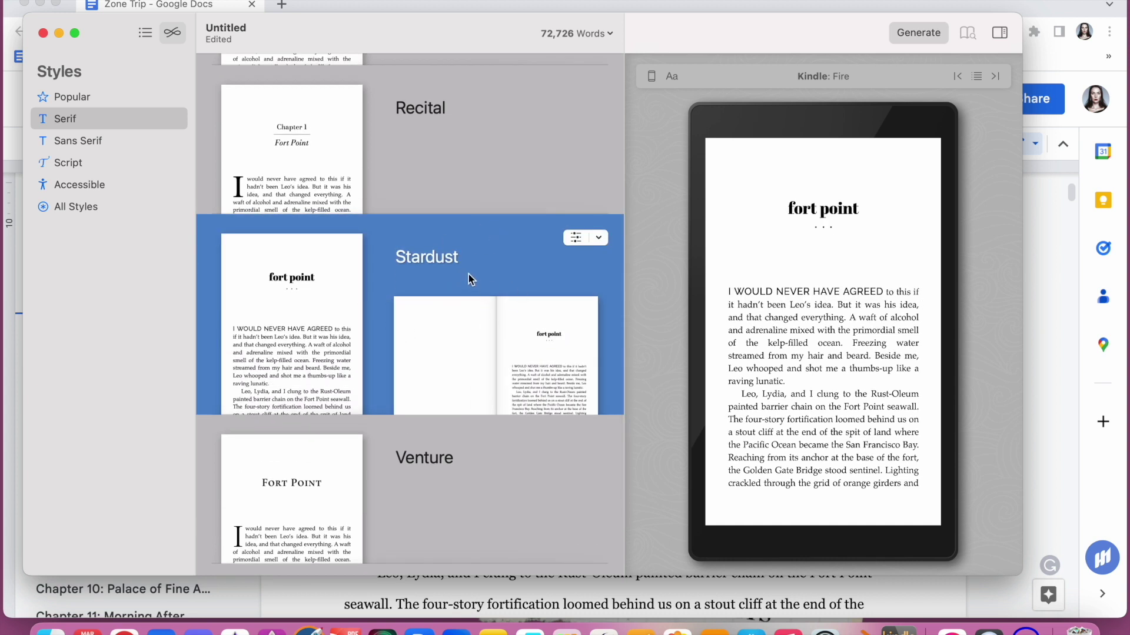
{"action": "scroll", "coordinate": [396, 187], "scroll_direction": "up", "scroll_amount": 10}
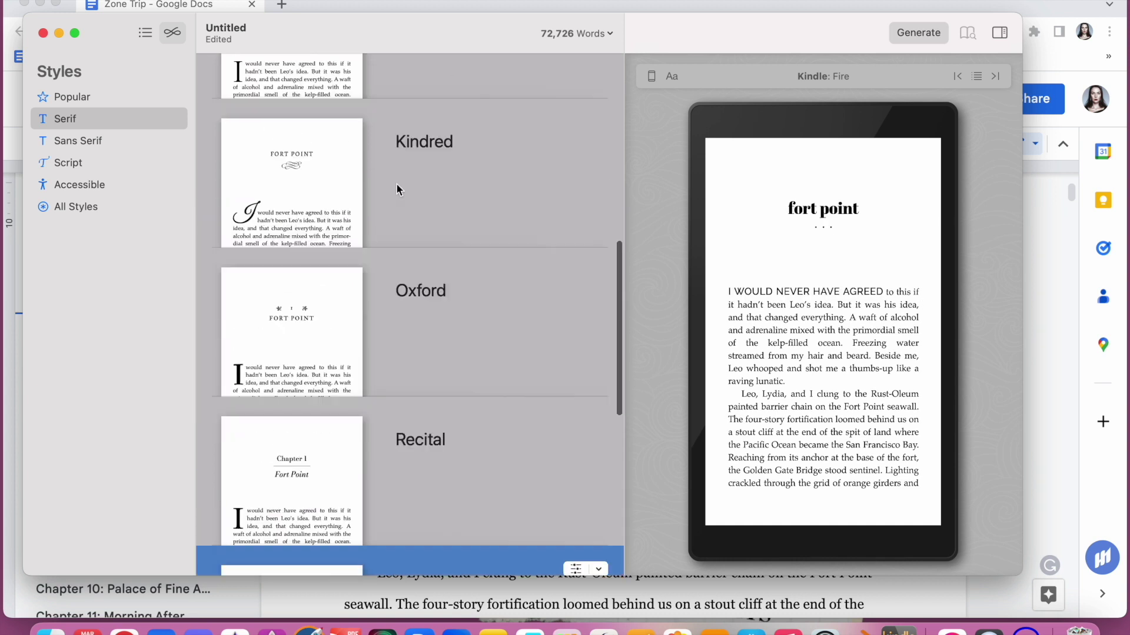
{"action": "left_click", "coordinate": [386, 162]}
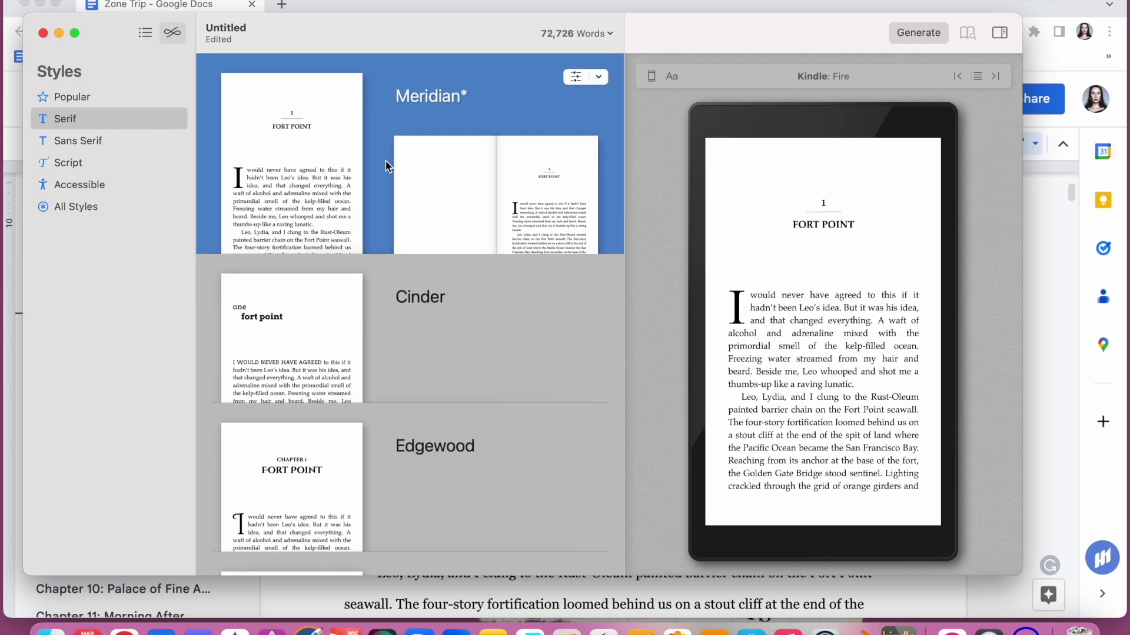
{"action": "left_click", "coordinate": [145, 33]}
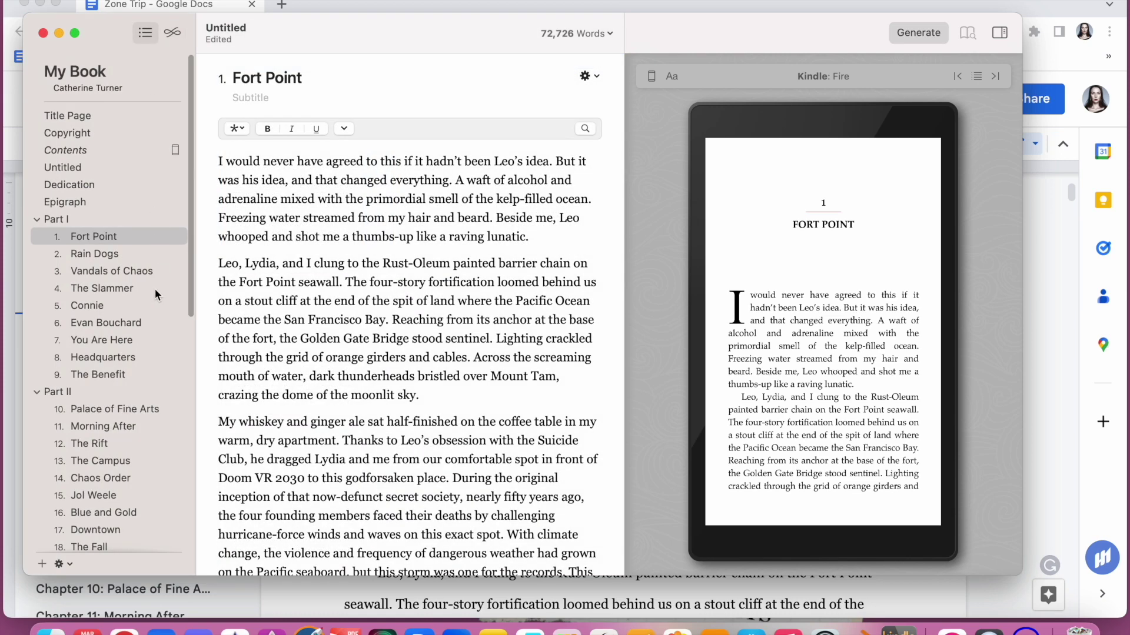
Visit chapter 6, Evan Bouchard, then open chapter 32, Connie's Defense.
{"action": "scroll", "coordinate": [296, 233], "scroll_direction": "down", "scroll_amount": 10}
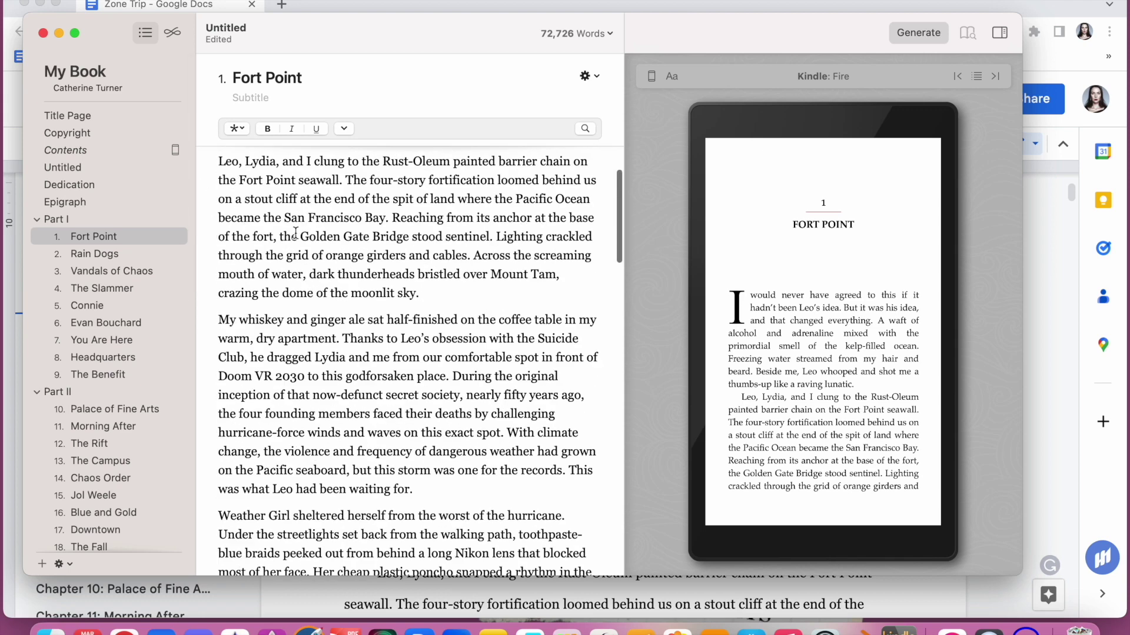
{"action": "scroll", "coordinate": [296, 233], "scroll_direction": "down", "scroll_amount": 15}
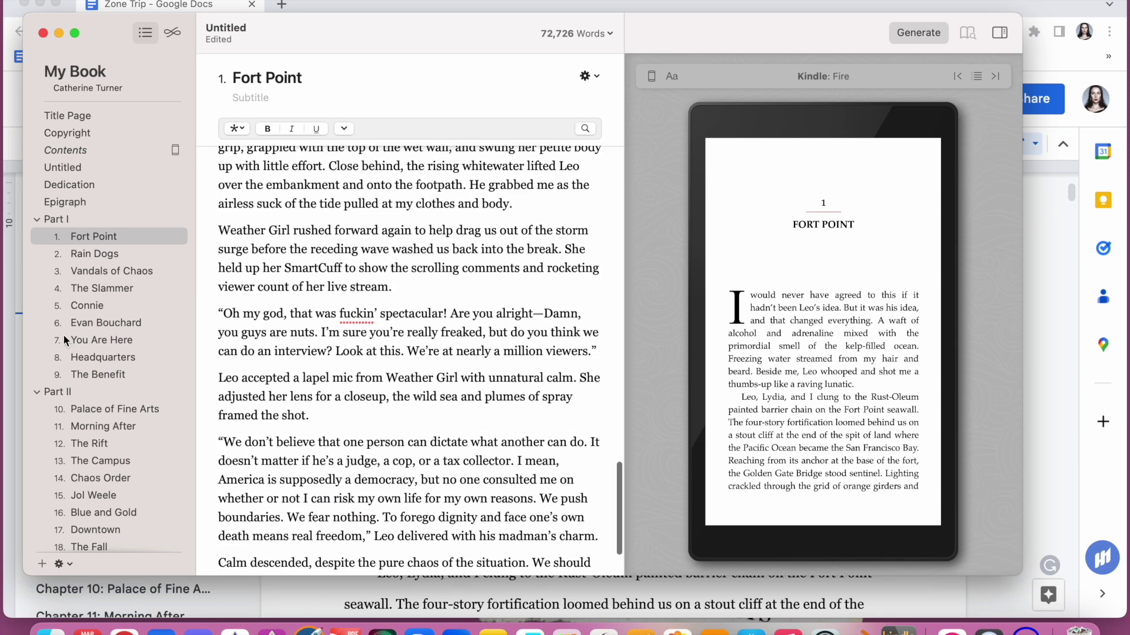
{"action": "left_click", "coordinate": [75, 327]}
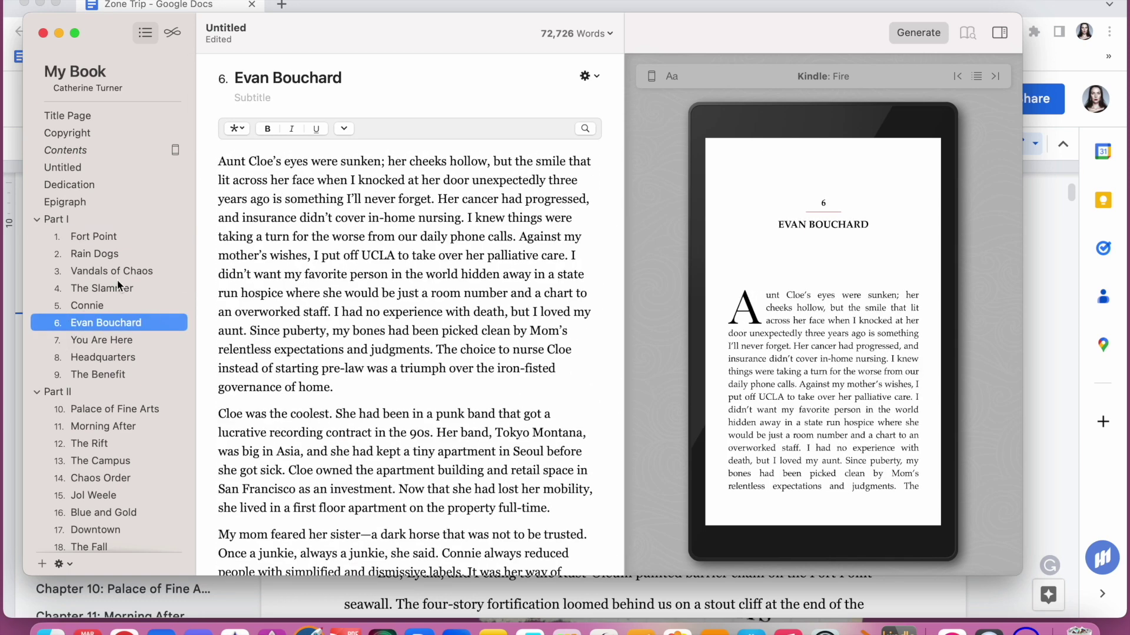
{"action": "scroll", "coordinate": [96, 324], "scroll_direction": "down", "scroll_amount": 10}
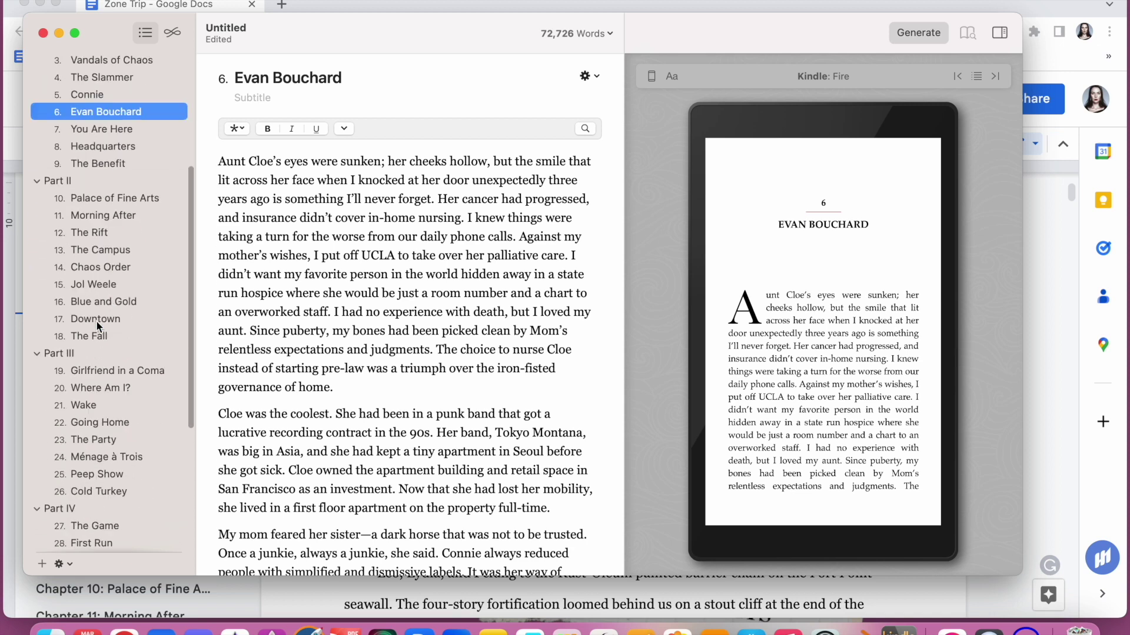
{"action": "scroll", "coordinate": [96, 327], "scroll_direction": "down", "scroll_amount": 6}
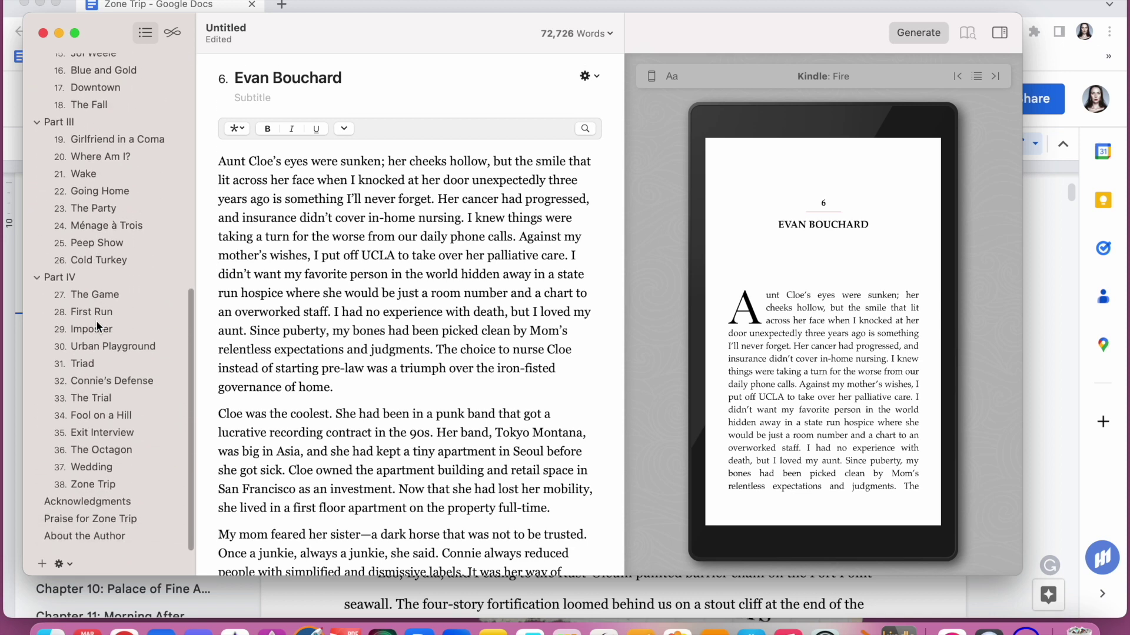
{"action": "left_click", "coordinate": [79, 383]}
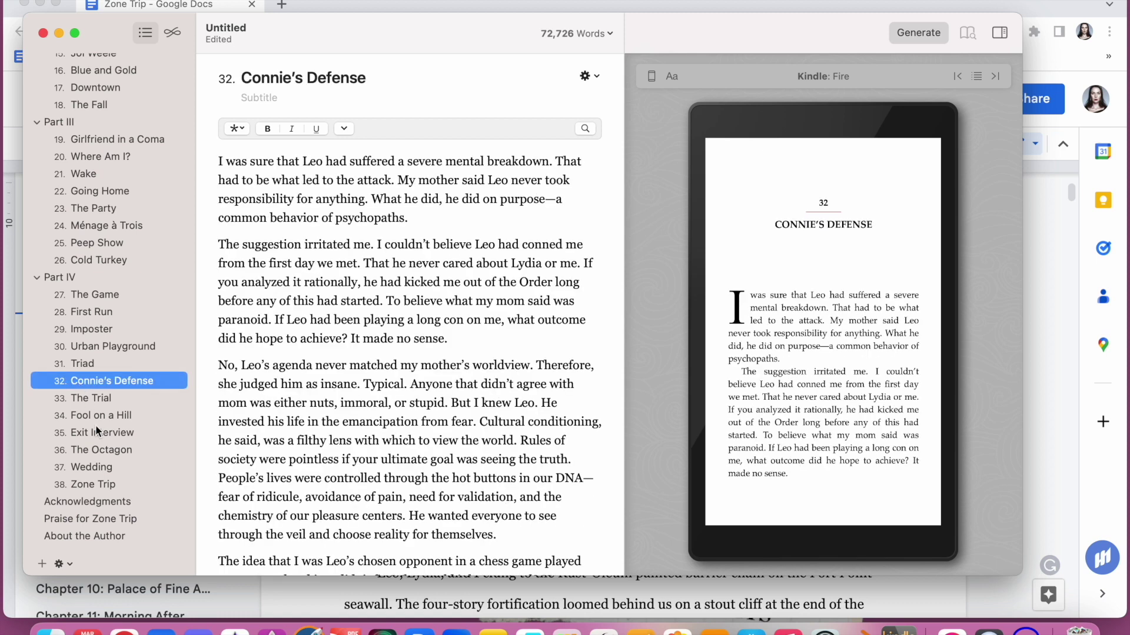
{"action": "right_click", "coordinate": [90, 484]}
Select chapters 32 through 38 and group them into a new Part I.
{"action": "left_click", "coordinate": [64, 408]}
{"action": "left_click", "coordinate": [82, 485], "text": "shift"}
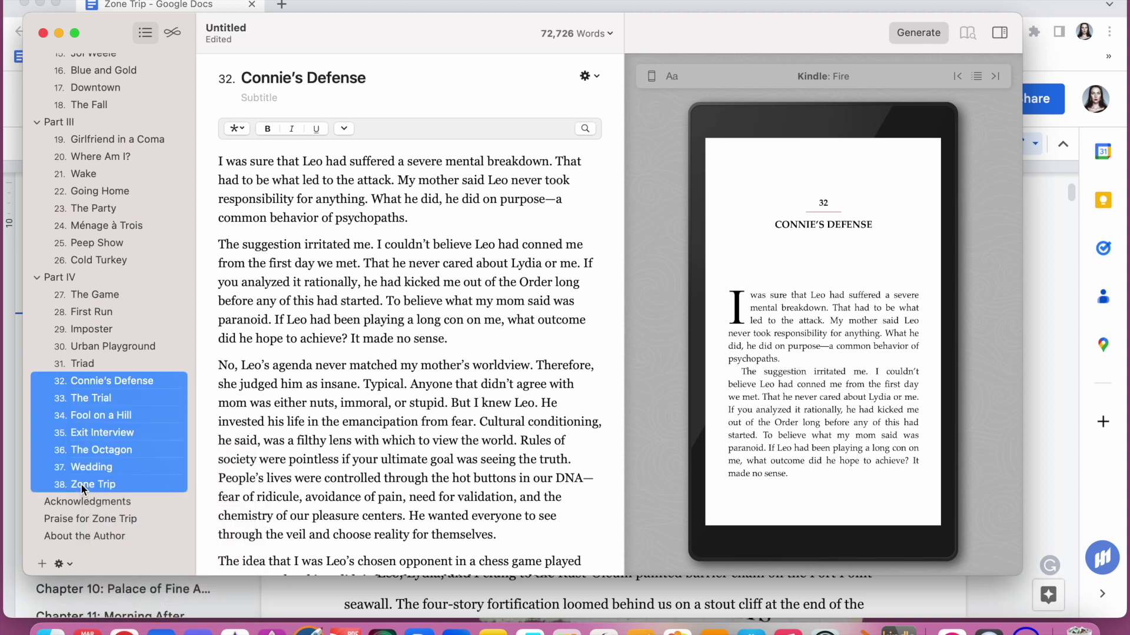
{"action": "left_click", "coordinate": [65, 564]}
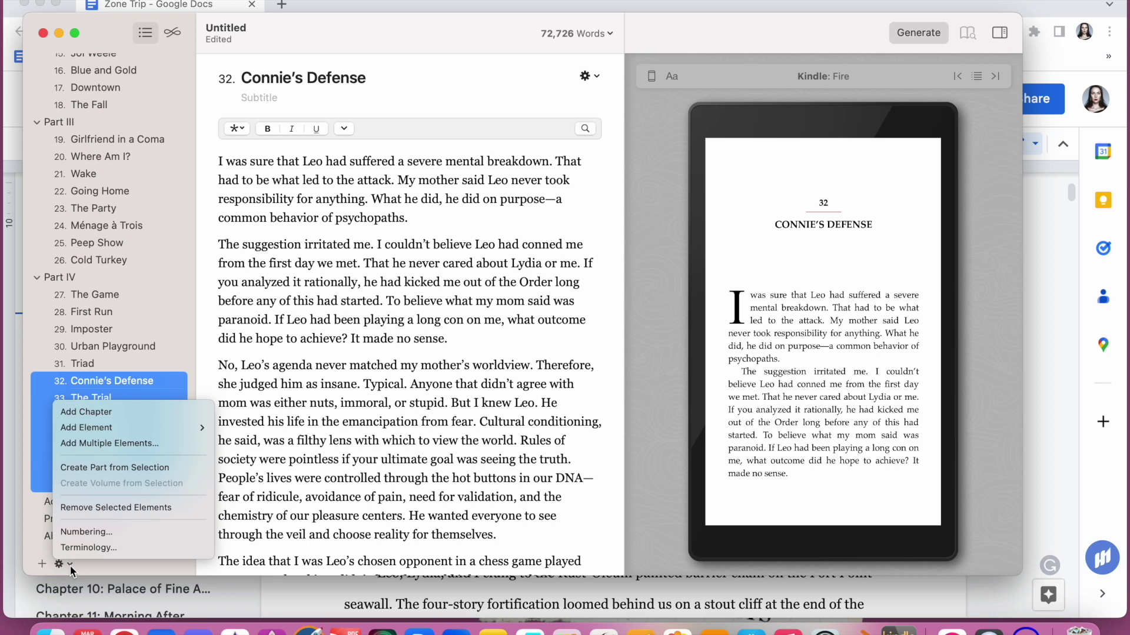
{"action": "left_click", "coordinate": [89, 468]}
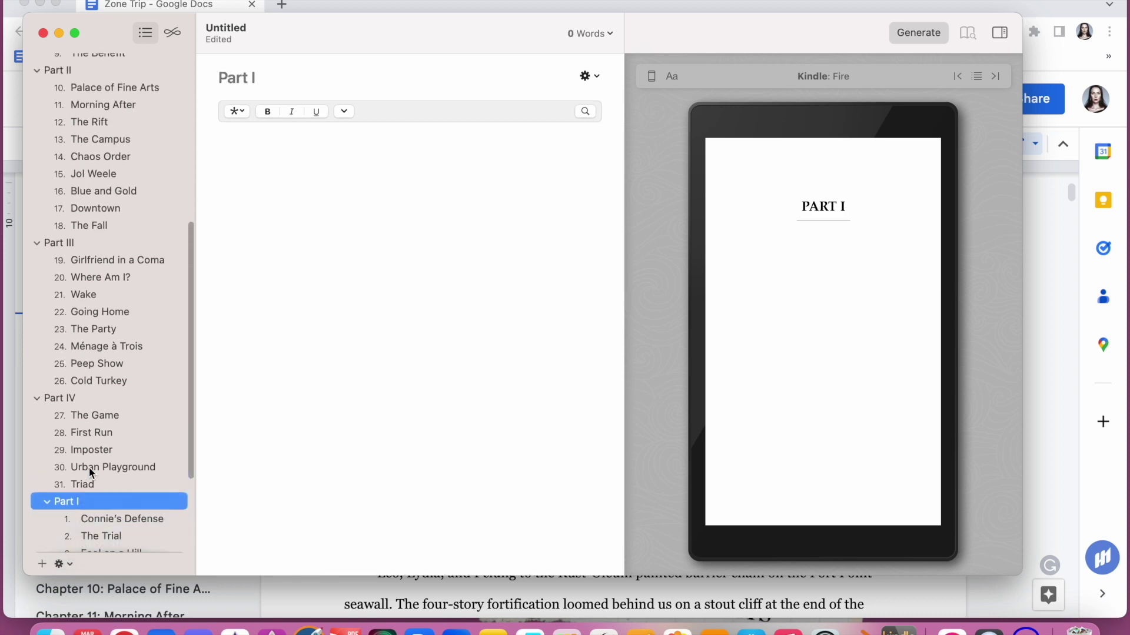
{"action": "scroll", "coordinate": [89, 467], "scroll_direction": "down", "scroll_amount": 5}
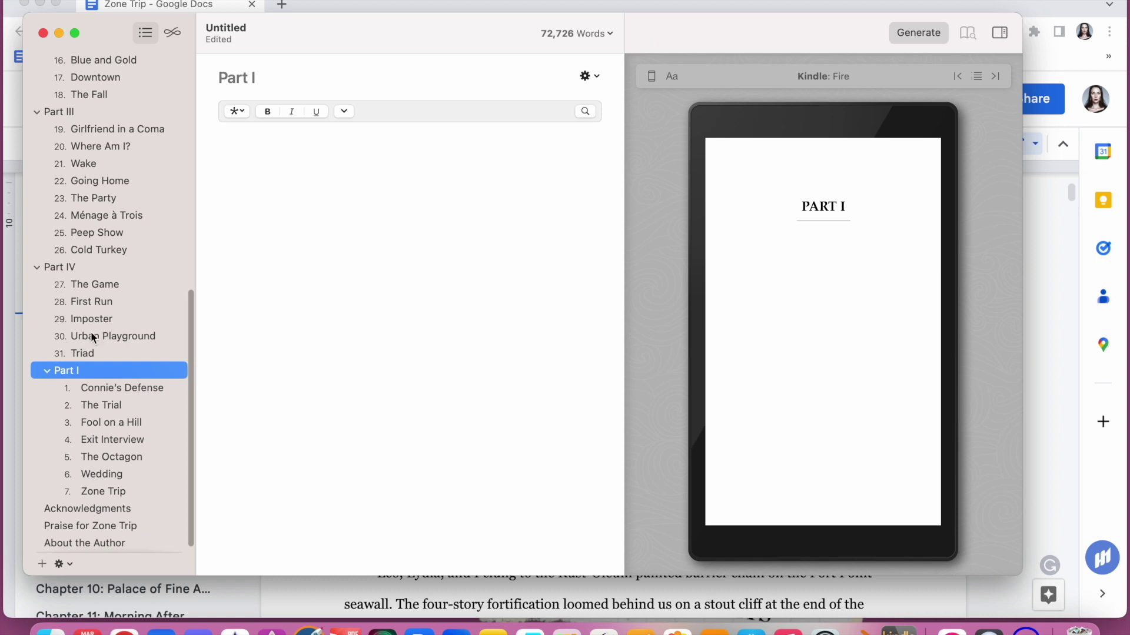
Collapse and expand the new Part I, then undo the grouping with Cmd+Z.
{"action": "left_click", "coordinate": [47, 372]}
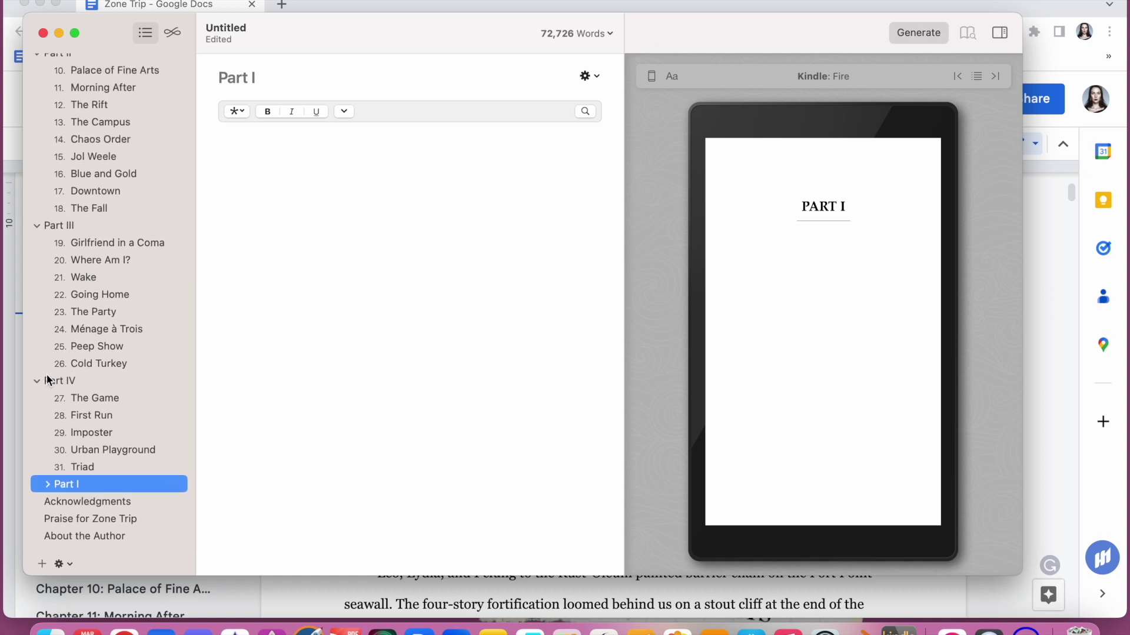
{"action": "left_click", "coordinate": [47, 484]}
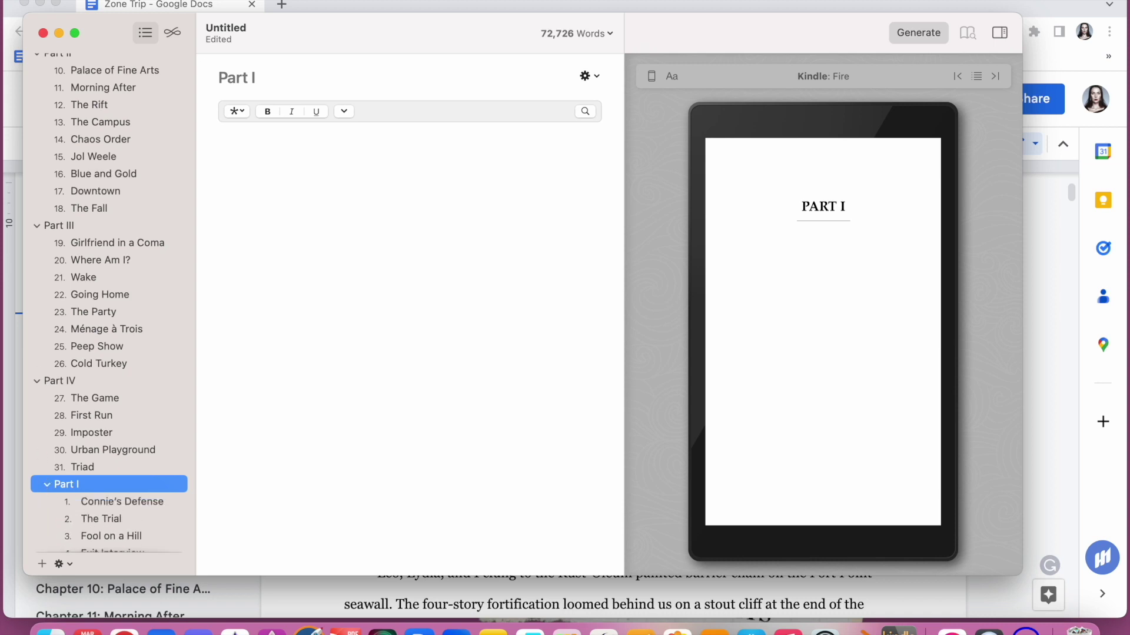
{"action": "key", "text": "super+z"}
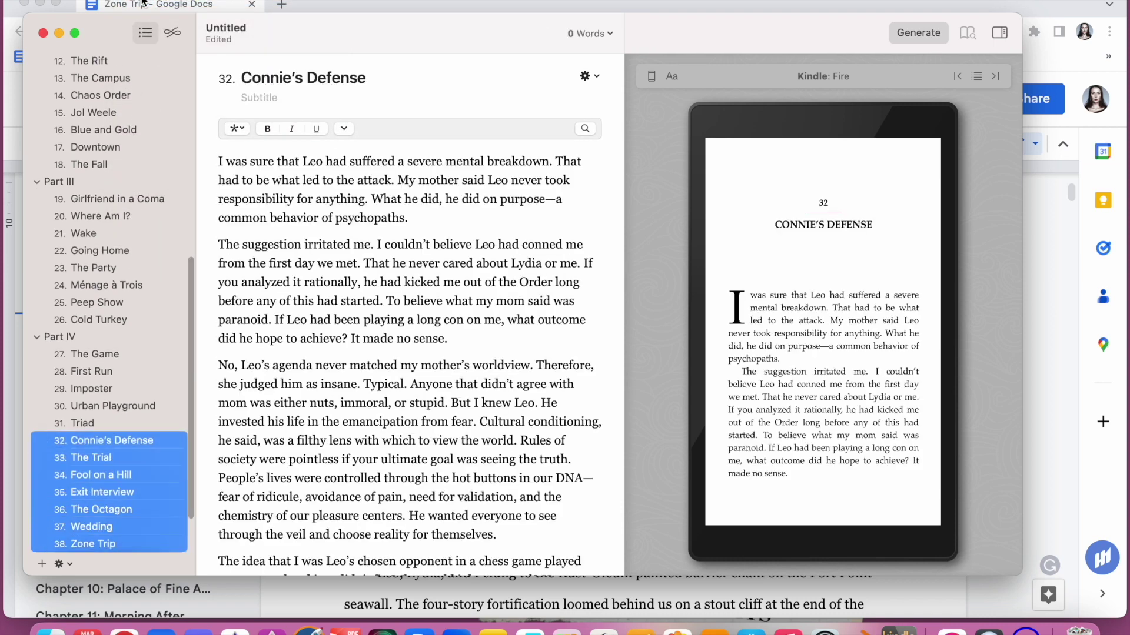
Open About the Author, then the Praise for Zone Trip page with its four blurbs.
{"action": "scroll", "coordinate": [76, 342], "scroll_direction": "up", "scroll_amount": 10}
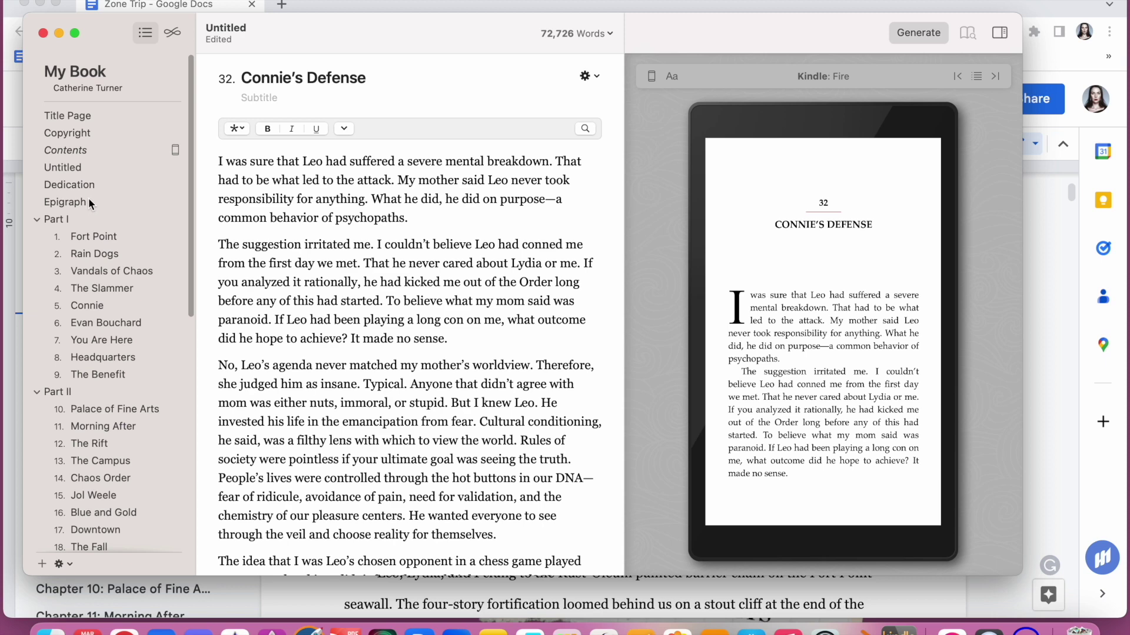
{"action": "scroll", "coordinate": [90, 201], "scroll_direction": "down", "scroll_amount": 10}
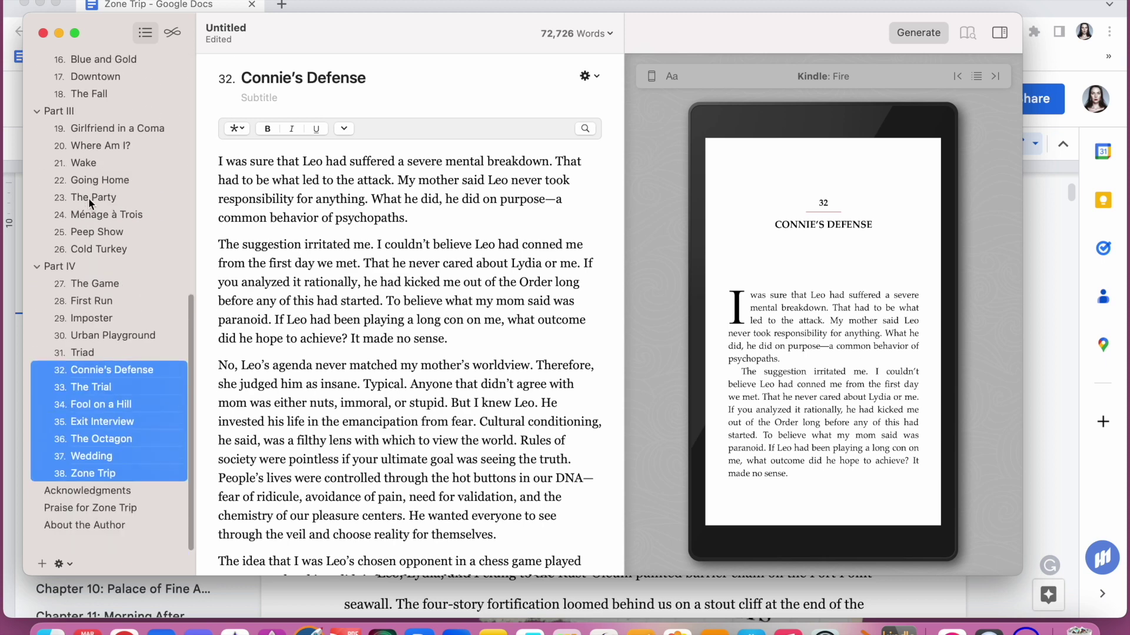
{"action": "left_click", "coordinate": [91, 535]}
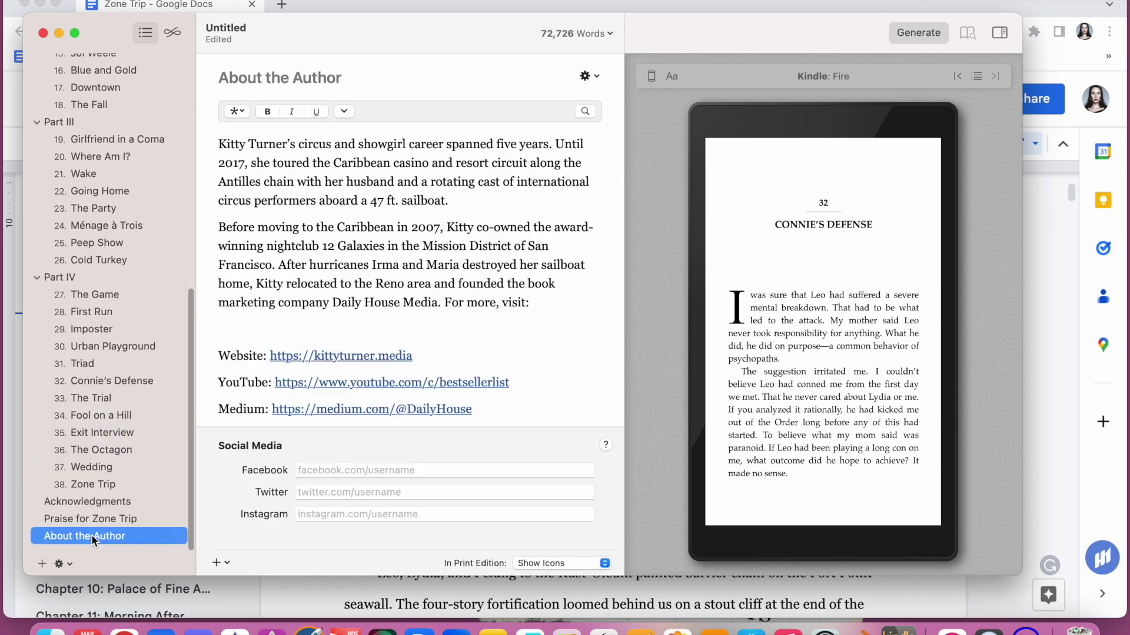
{"action": "left_click", "coordinate": [92, 519]}
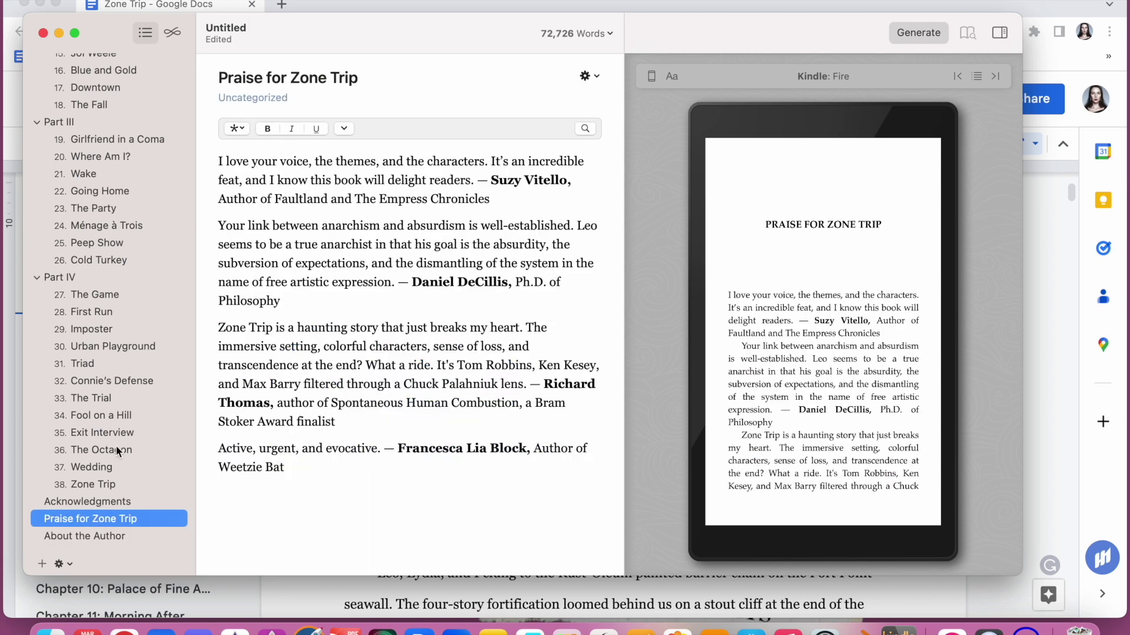
{"action": "scroll", "coordinate": [125, 386], "scroll_direction": "up", "scroll_amount": 10}
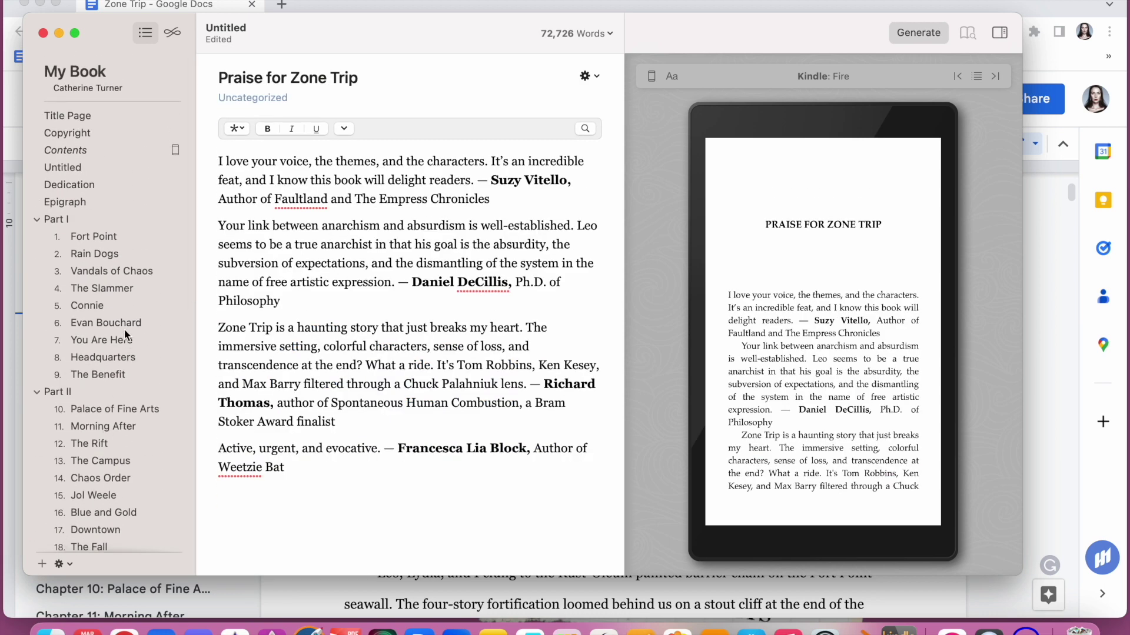
Browse the Add Element options in the sidebar gear menu.
{"action": "left_click", "coordinate": [69, 565]}
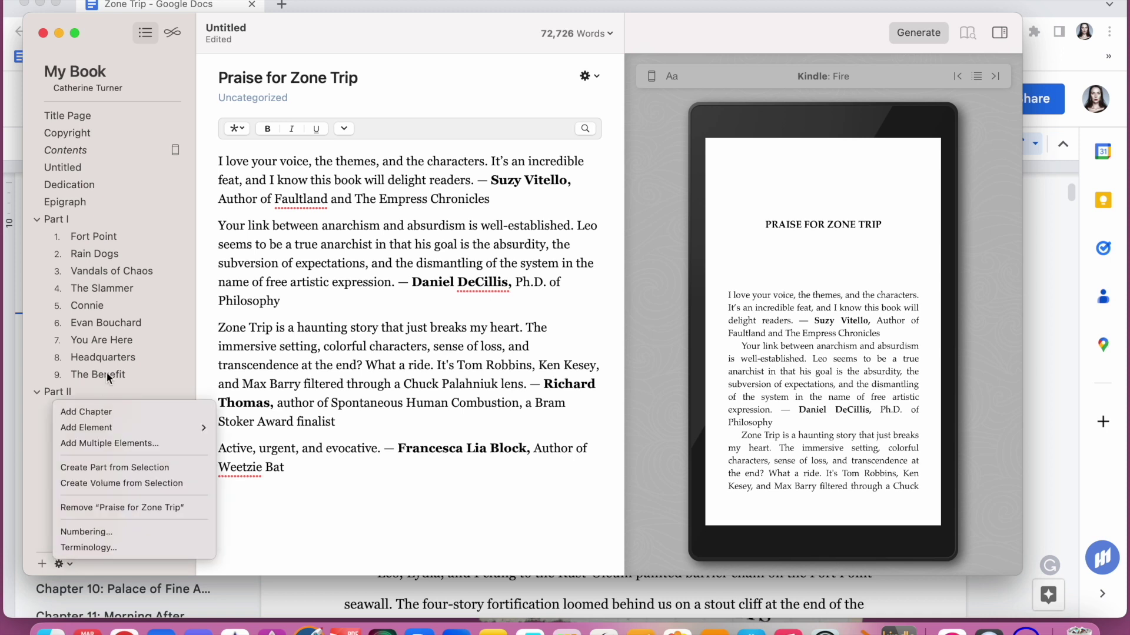
{"action": "mouse_move", "coordinate": [99, 434]}
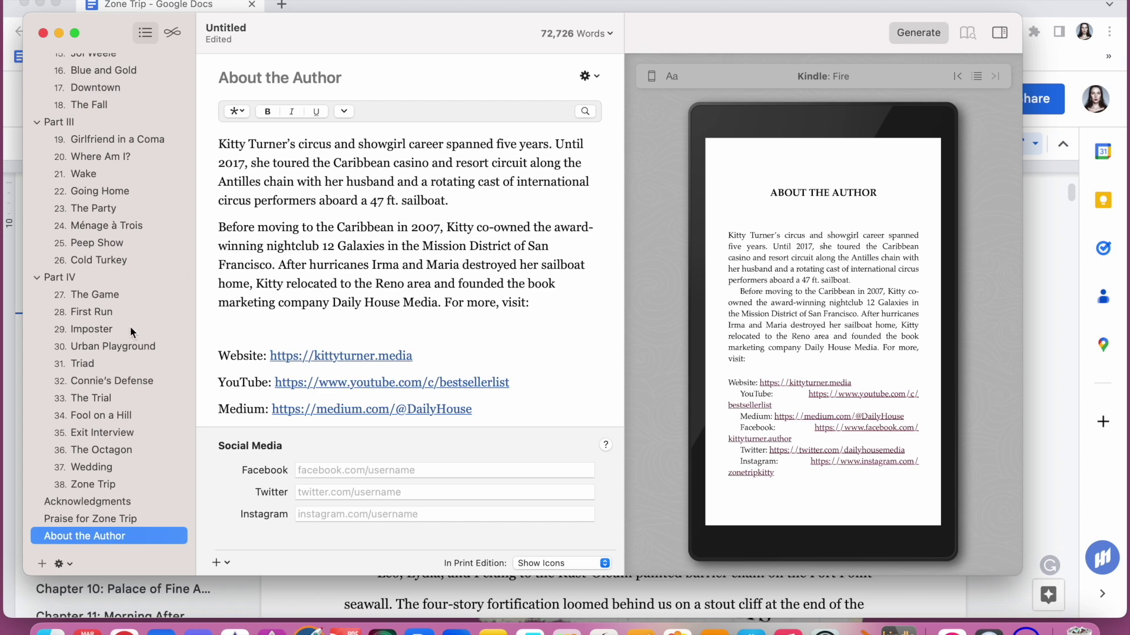
Page the Kindle preview from the Title Page through the front matter to chapter 1, Fort Point.
{"action": "scroll", "coordinate": [129, 326], "scroll_direction": "up", "scroll_amount": 10}
{"action": "left_click", "coordinate": [66, 115]}
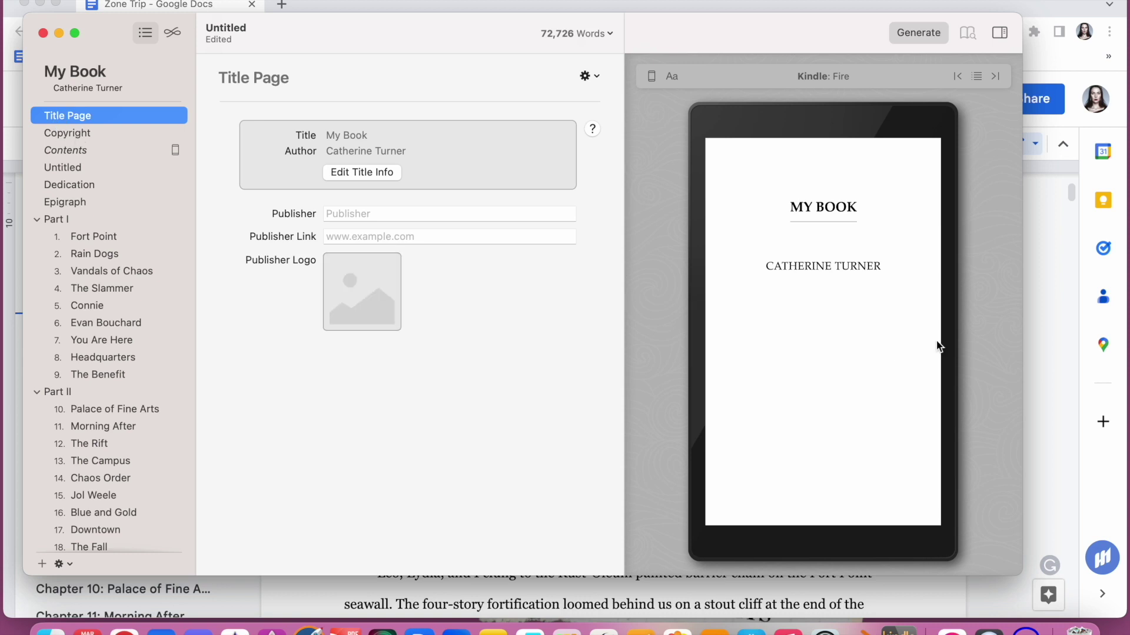
{"action": "left_click", "coordinate": [959, 334]}
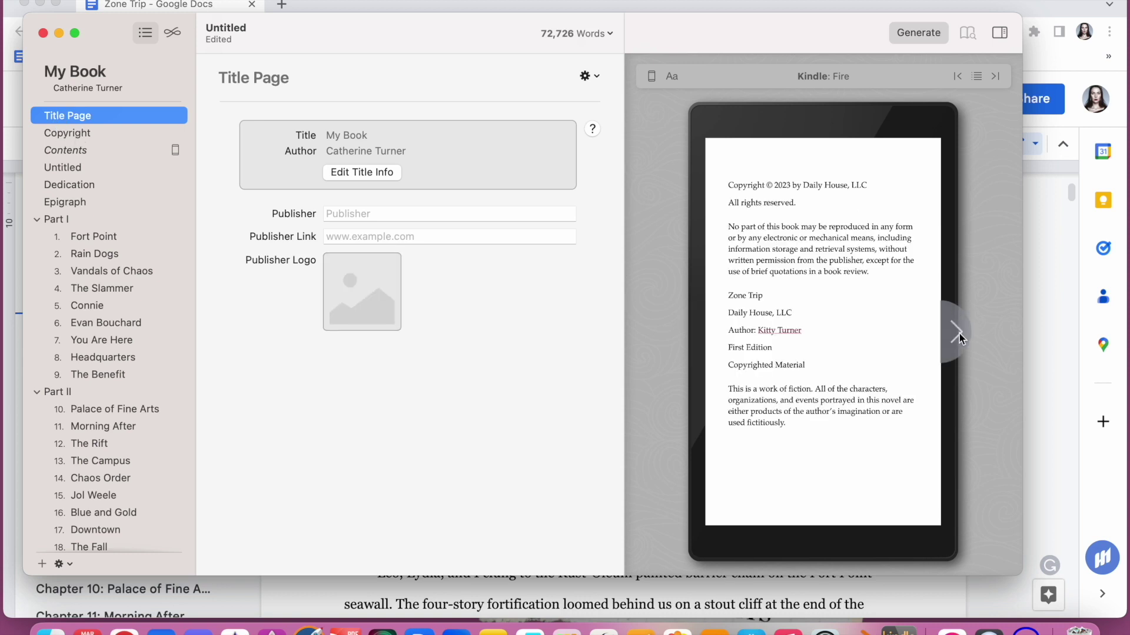
{"action": "left_click", "coordinate": [959, 333]}
{"action": "left_click", "coordinate": [959, 334]}
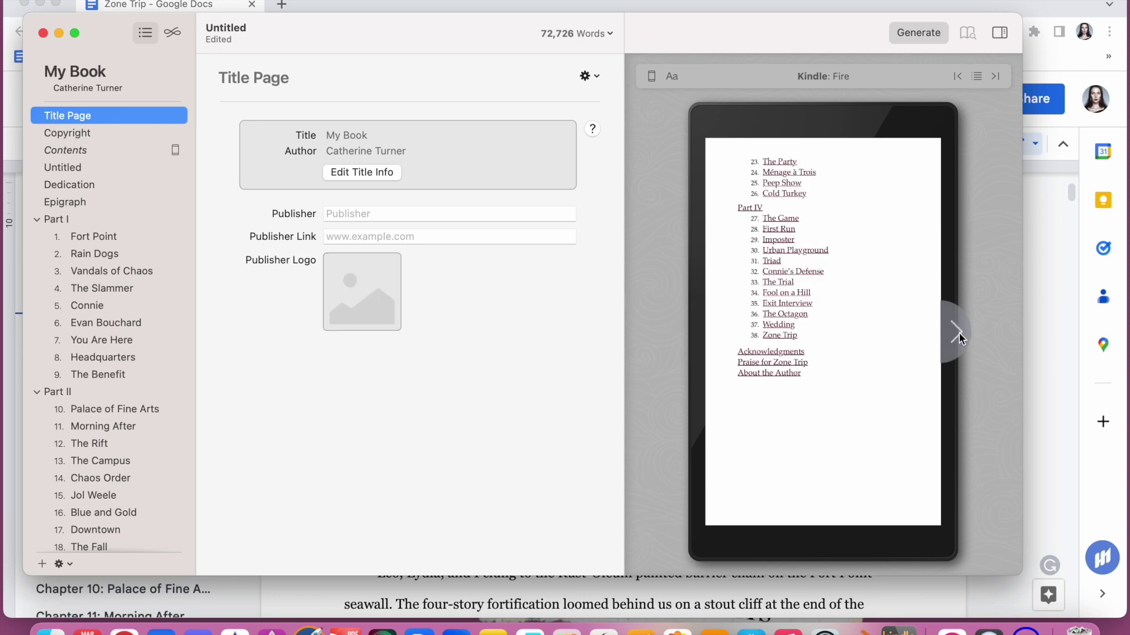
{"action": "left_click", "coordinate": [959, 333]}
{"action": "left_click", "coordinate": [959, 333]}
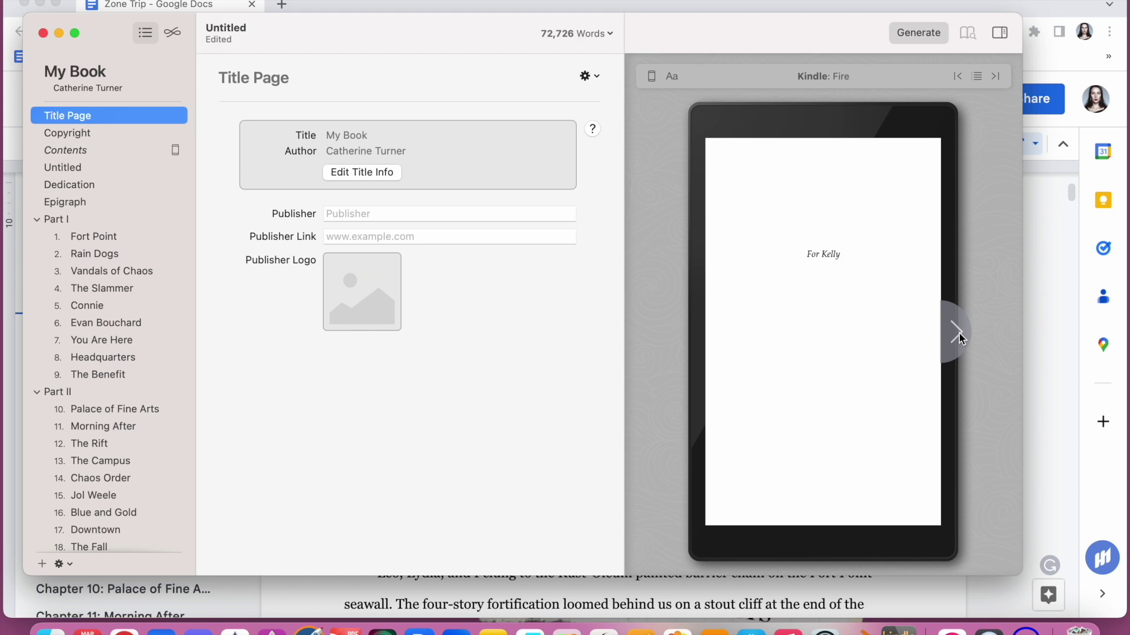
{"action": "left_click", "coordinate": [959, 333]}
{"action": "left_click", "coordinate": [959, 333]}
{"action": "left_click", "coordinate": [959, 333]}
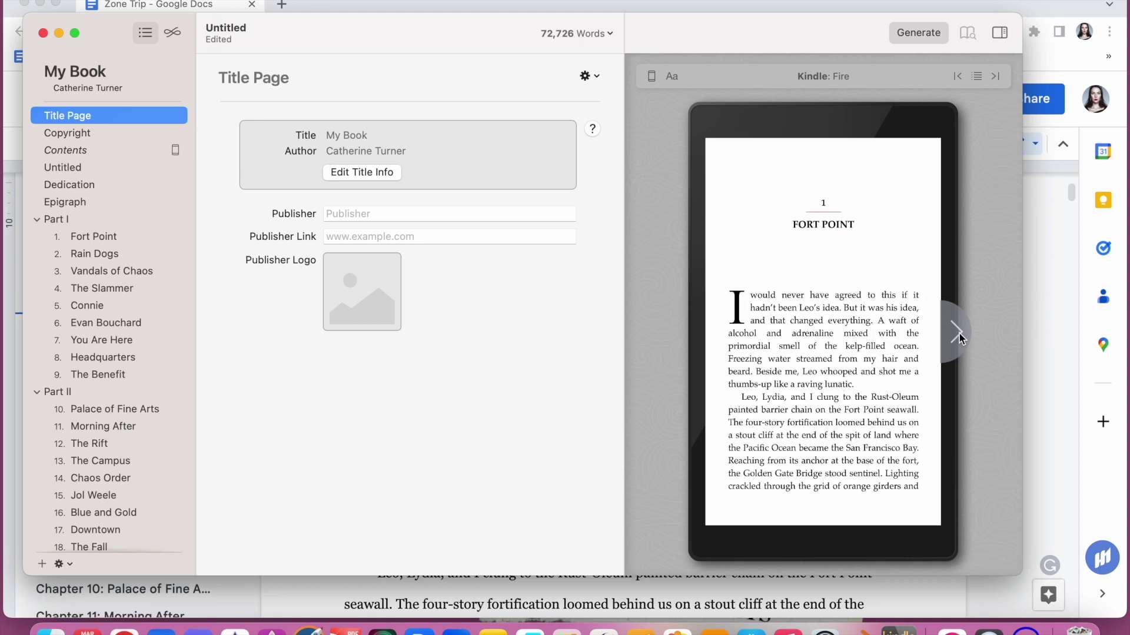
{"action": "left_click", "coordinate": [959, 333]}
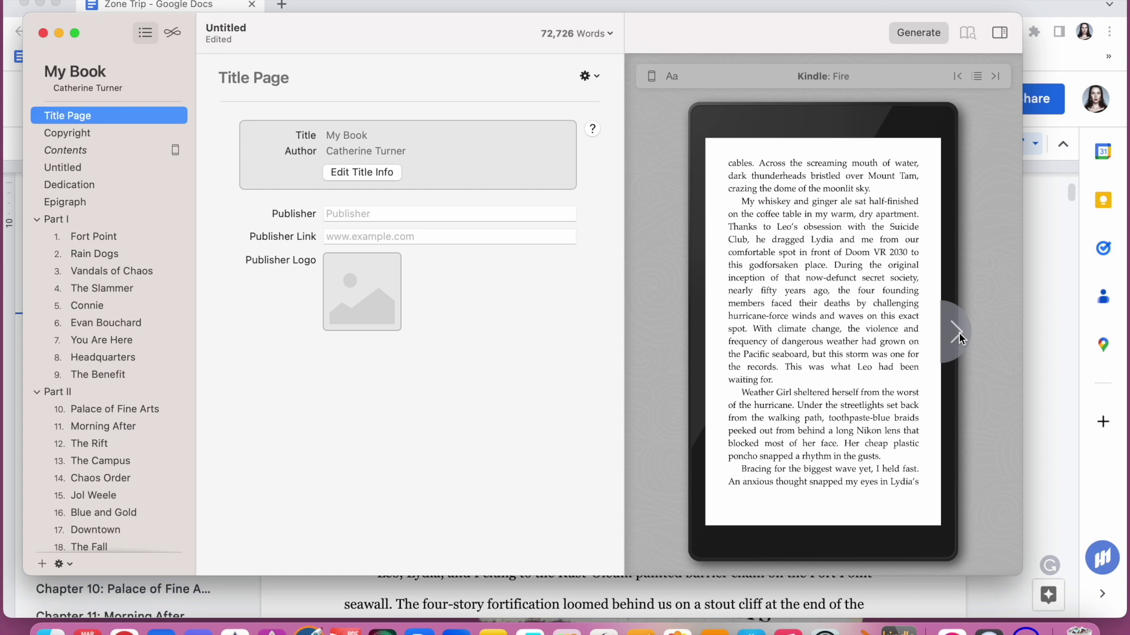
{"action": "left_click", "coordinate": [95, 238]}
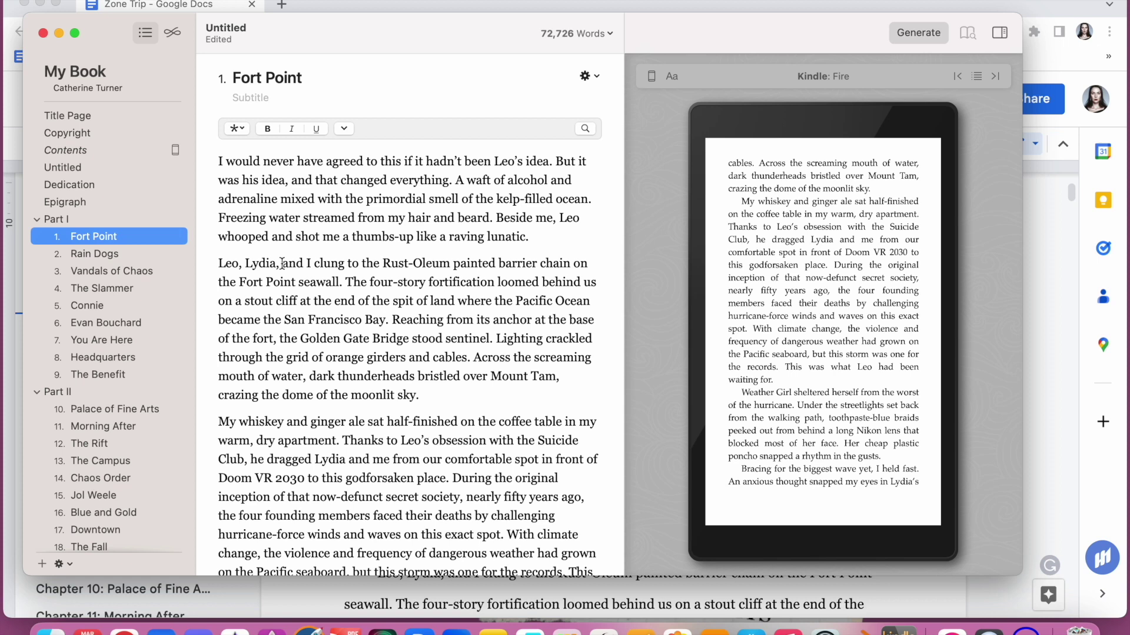
Open the Untitled front-matter page with its 'Not for resale' notice, ISBNs and prices.
{"action": "left_click", "coordinate": [71, 170]}
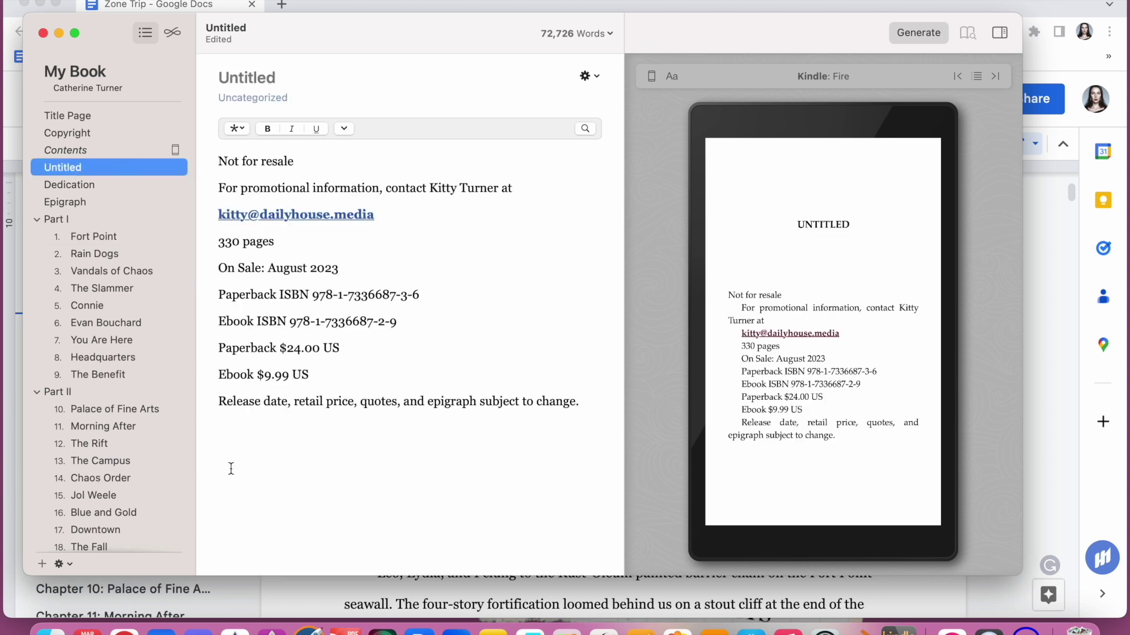
In the Google Docs manuscript, jump to Acknowledgments and select its paragraph.
{"action": "left_click", "coordinate": [12, 571]}
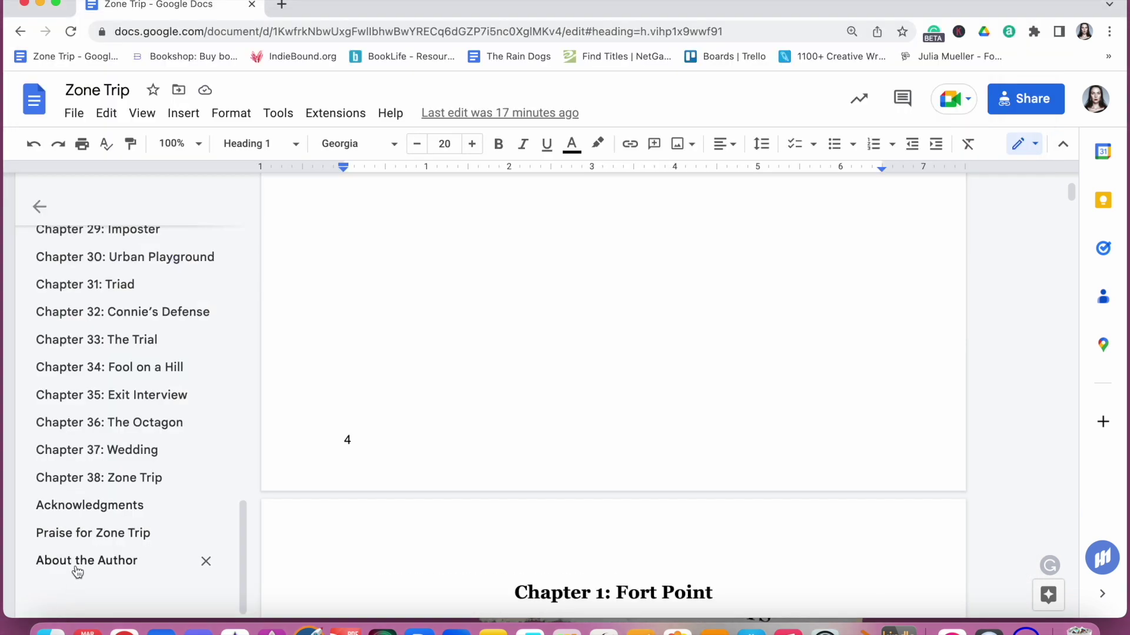
{"action": "left_click", "coordinate": [88, 532]}
{"action": "left_click", "coordinate": [90, 512]}
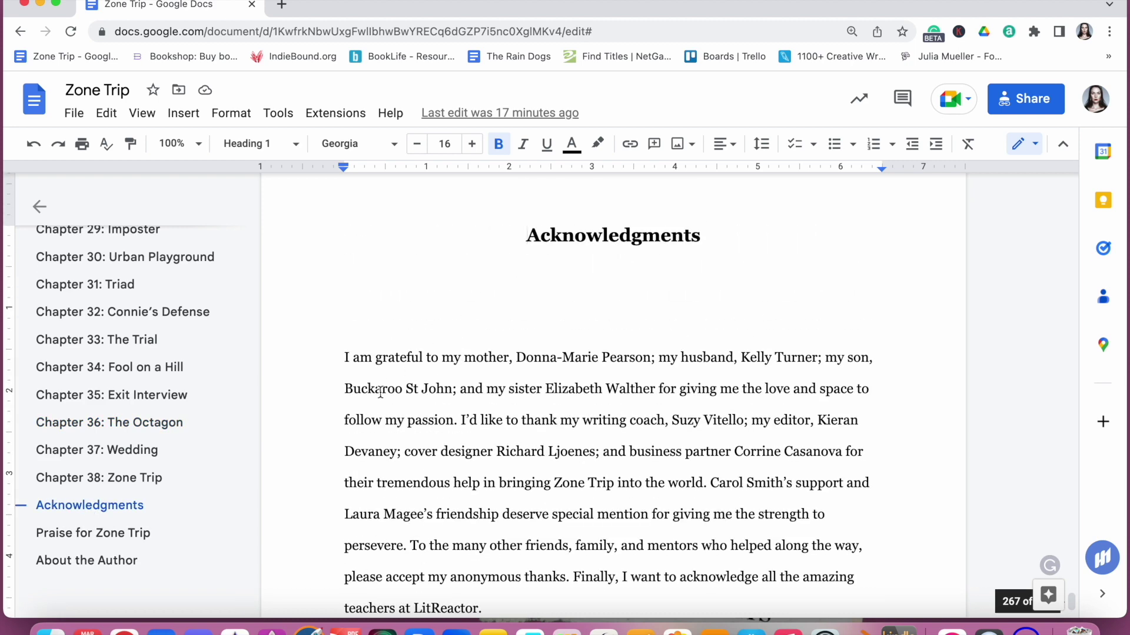
{"action": "left_click_drag", "start_coordinate": [344, 356], "coordinate": [506, 615]}
{"action": "key", "text": "super+c"}
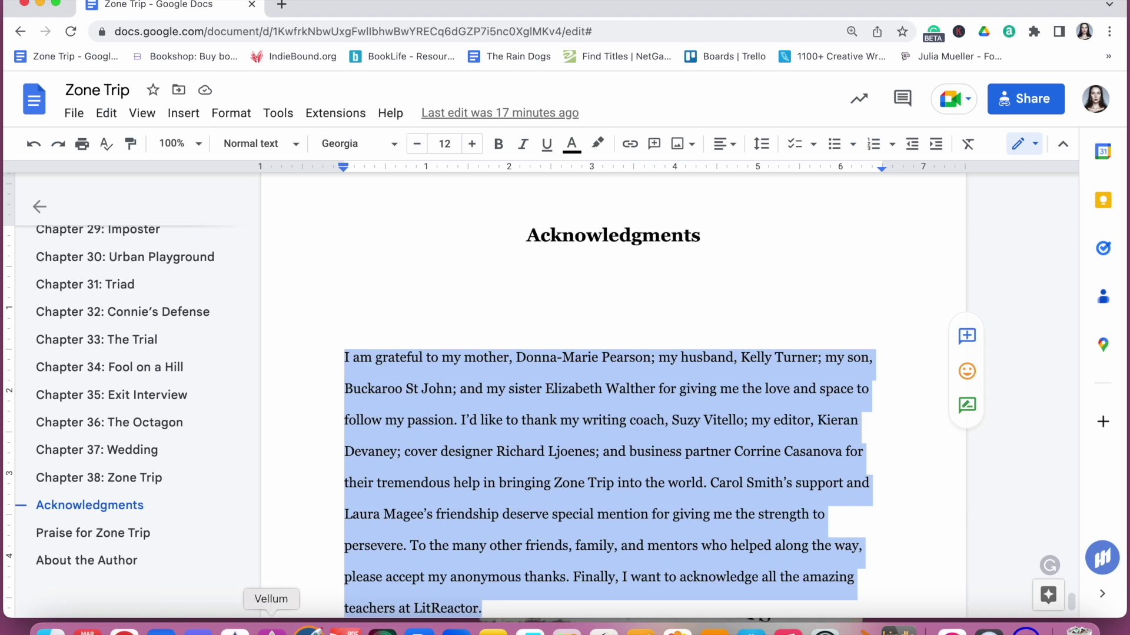
{"action": "left_click", "coordinate": [271, 628]}
Paste the acknowledgments over the Untitled page, retitle the book 'Zone Trip' and replace the author's first name.
{"action": "left_click_drag", "start_coordinate": [224, 168], "coordinate": [509, 445]}
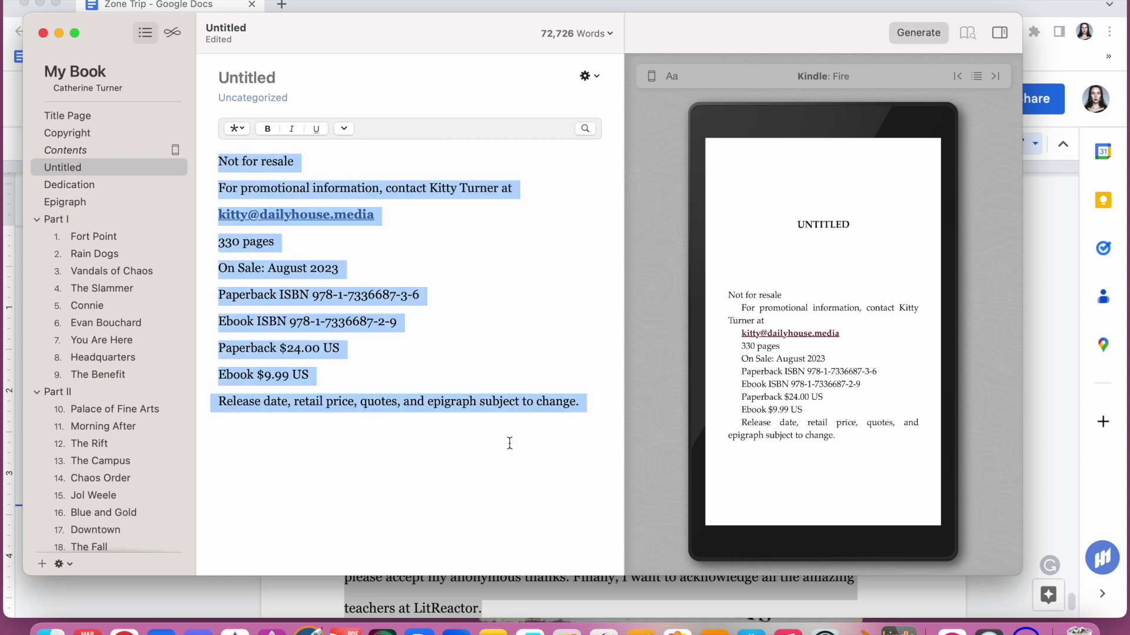
{"action": "key", "text": "super+v"}
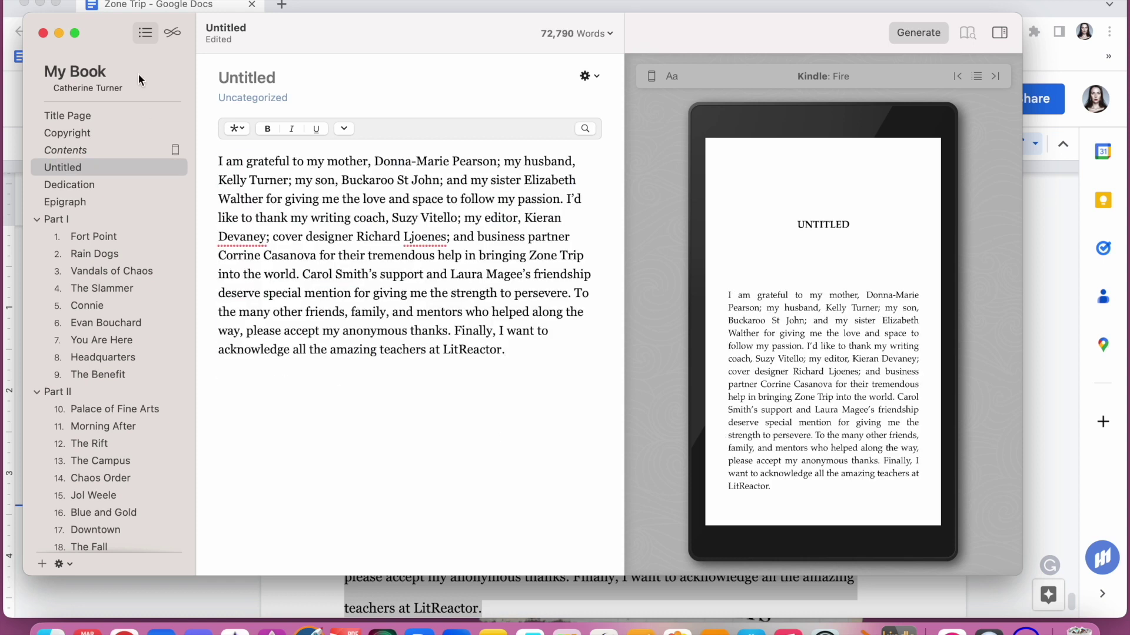
{"action": "left_click", "coordinate": [91, 73]}
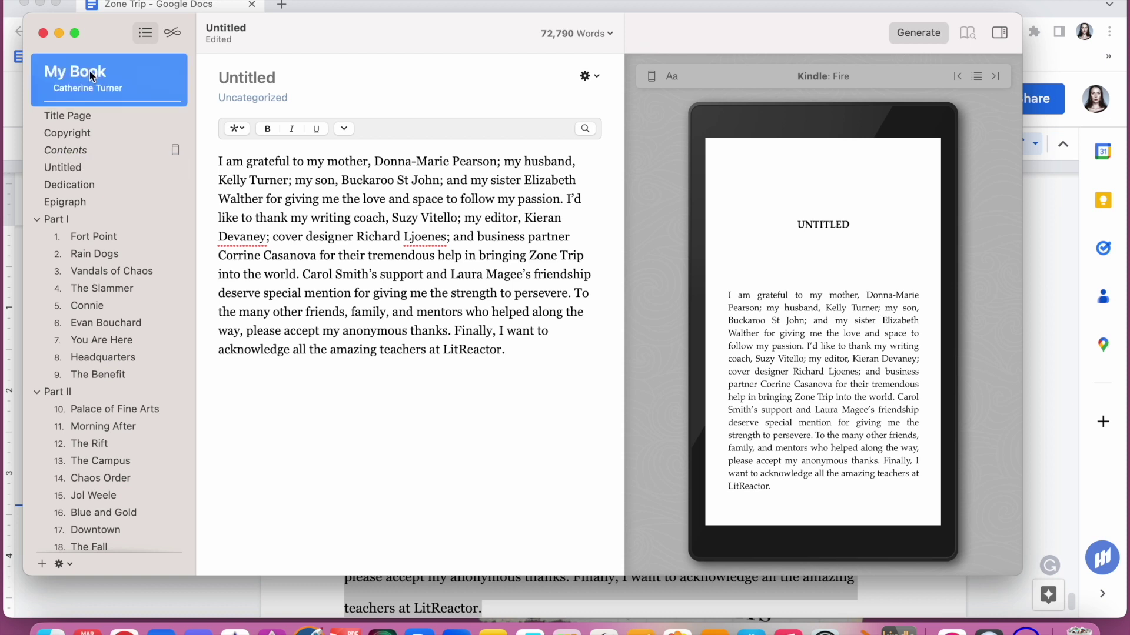
{"action": "type", "text": "Zone"}
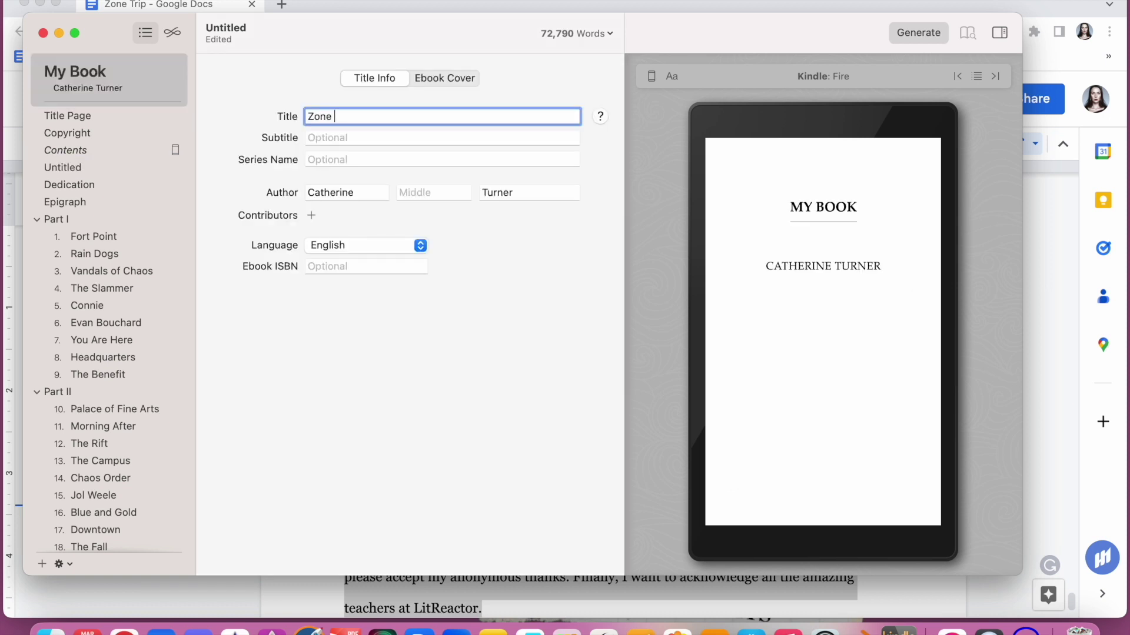
{"action": "type", "text": " Trip"}
{"action": "left_click", "coordinate": [353, 193]}
{"action": "left_click_drag", "start_coordinate": [355, 193], "coordinate": [303, 195]}
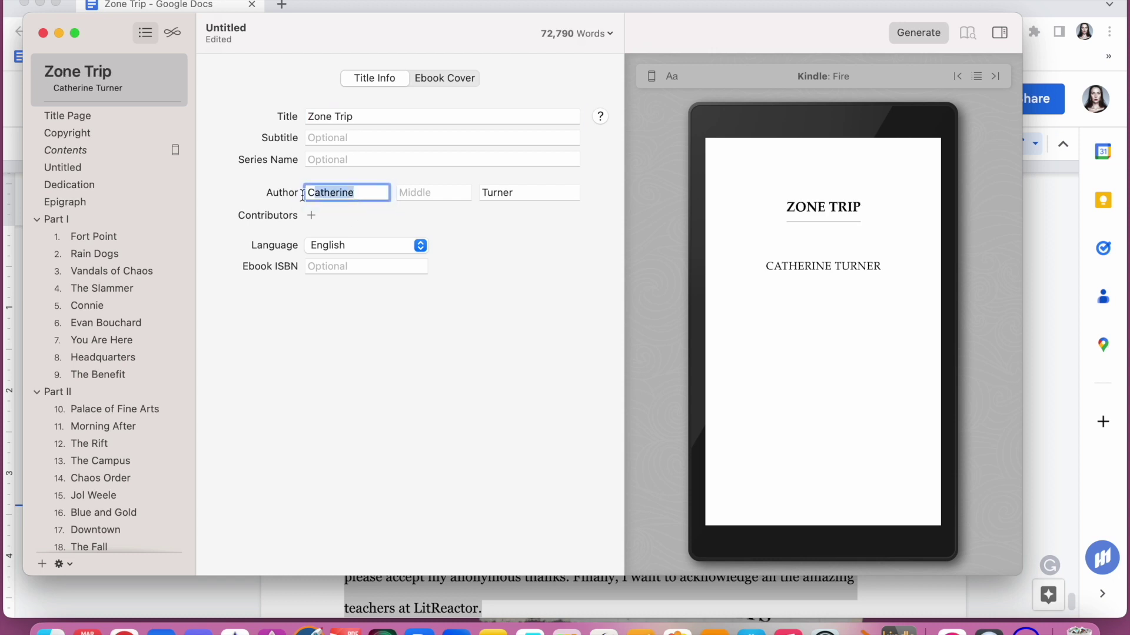
{"action": "type", "text": "Kitty"}
Set ZoneTrip_Round3_v3a.jpeg as the ebook cover.
{"action": "left_click", "coordinate": [445, 76]}
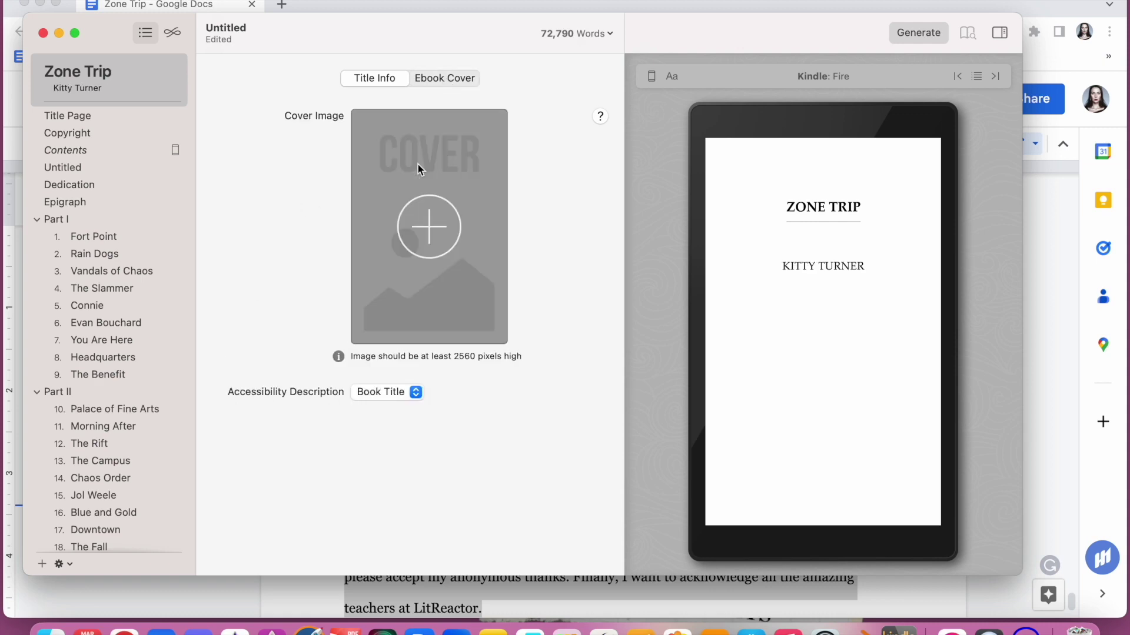
{"action": "left_click", "coordinate": [431, 229]}
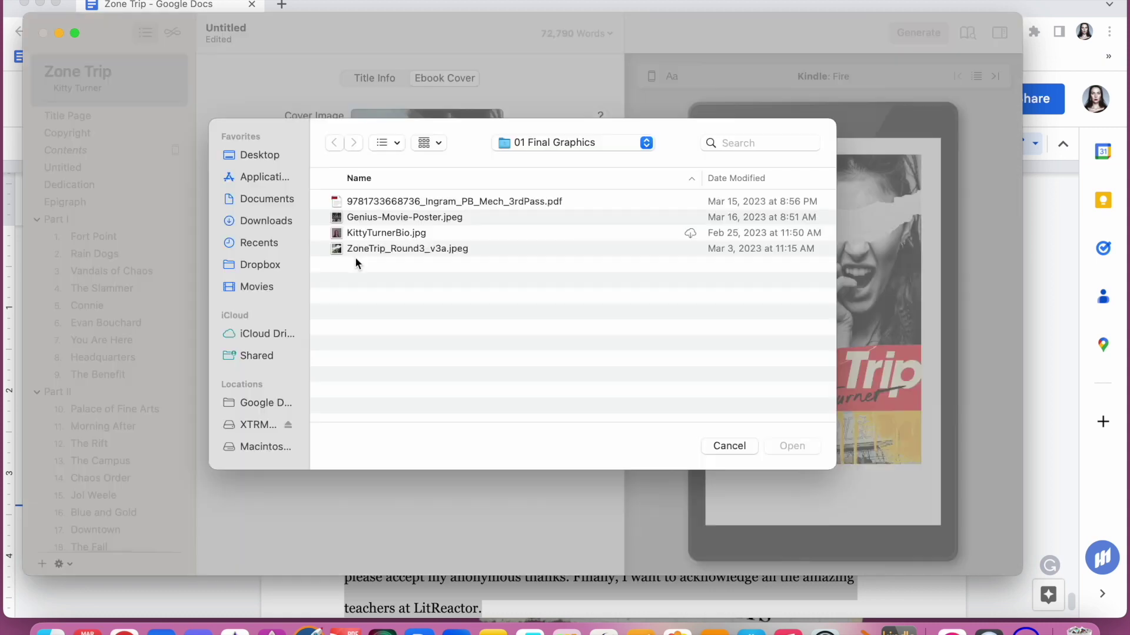
{"action": "double_click", "coordinate": [356, 252]}
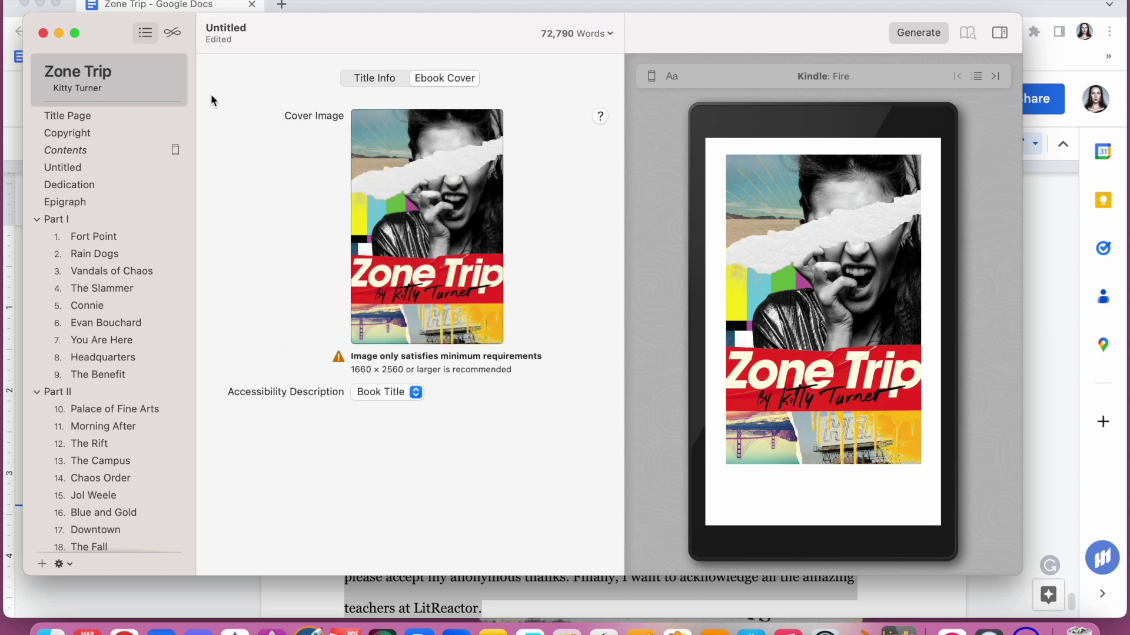
{"action": "left_click", "coordinate": [362, 78]}
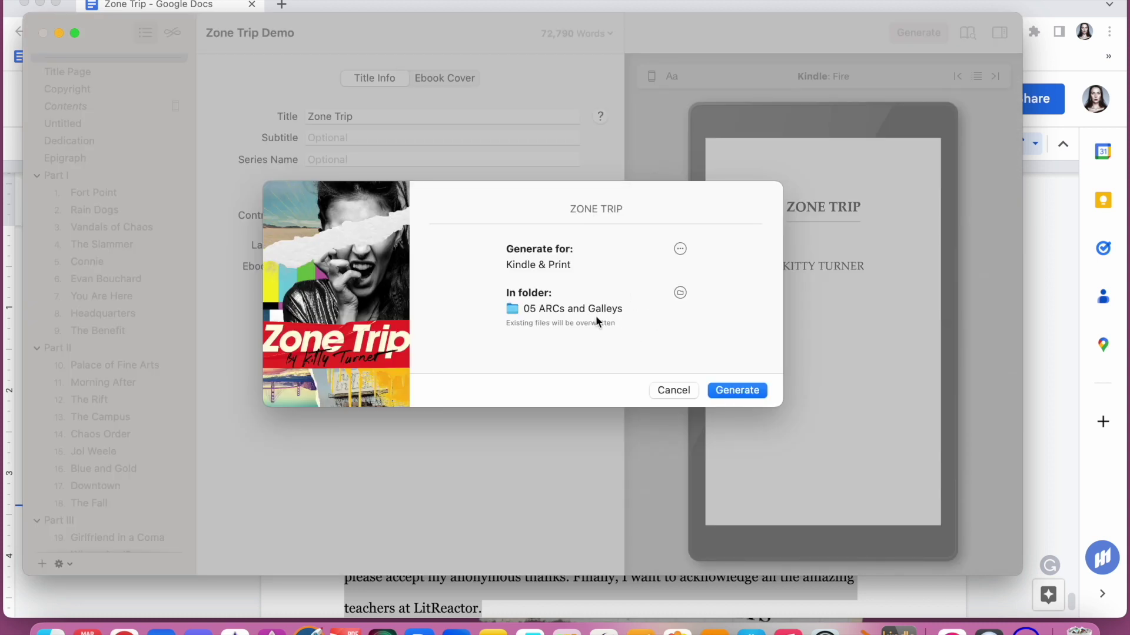
Change the output folder from 05 ARCs and Galleys to My Drive's 000 Rebrand, then generate Kindle and Print.
{"action": "left_click", "coordinate": [680, 292]}
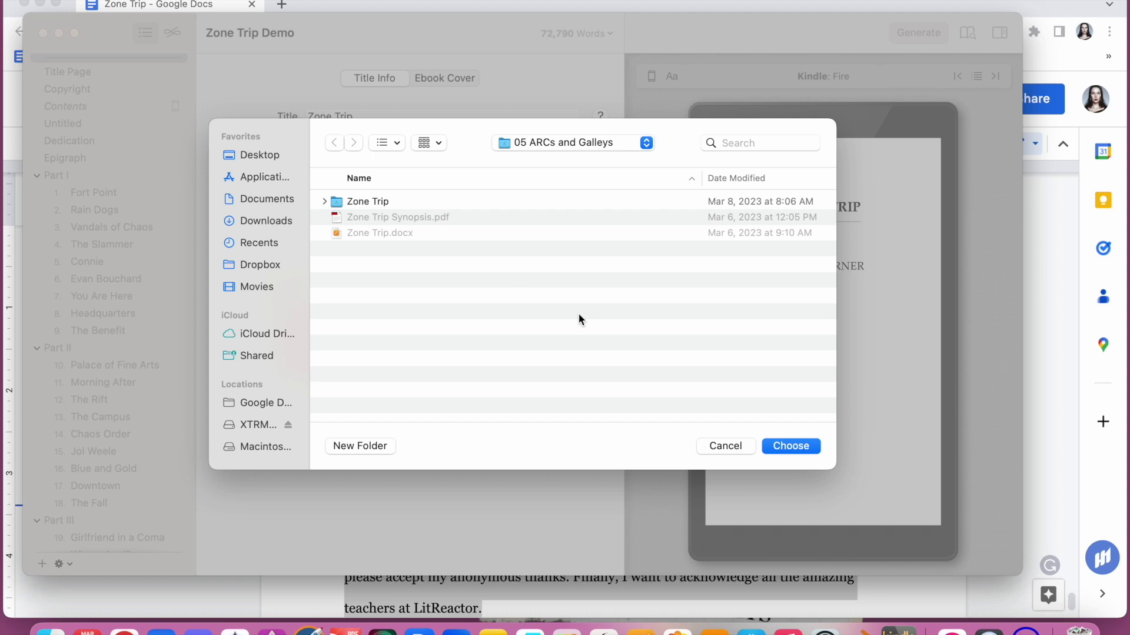
{"action": "key", "text": "super+Up"}
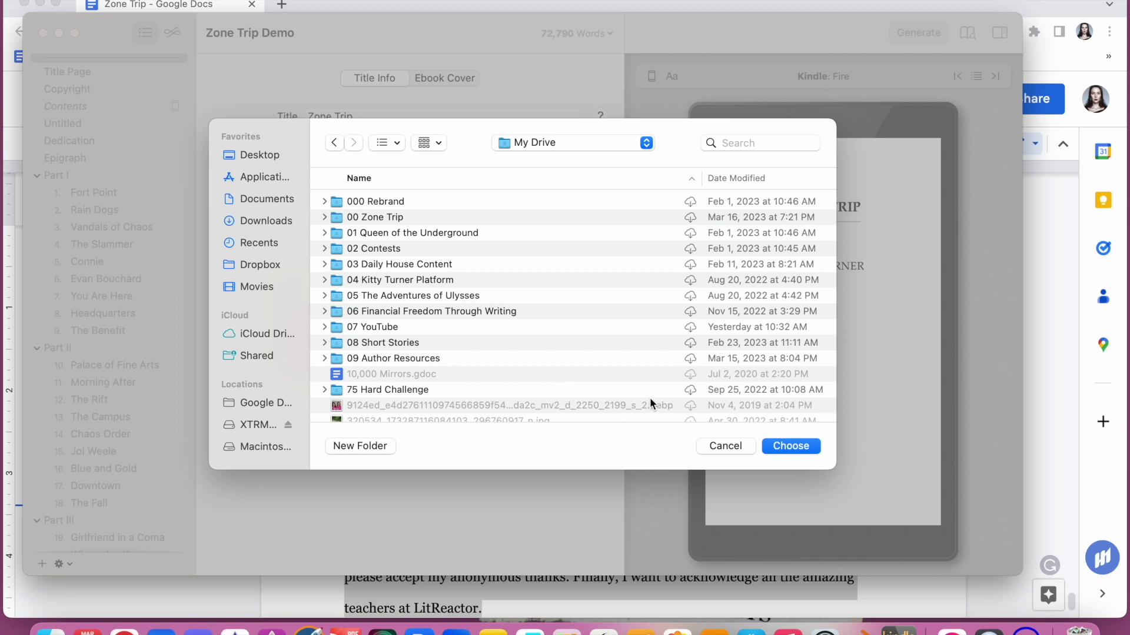
{"action": "double_click", "coordinate": [358, 202]}
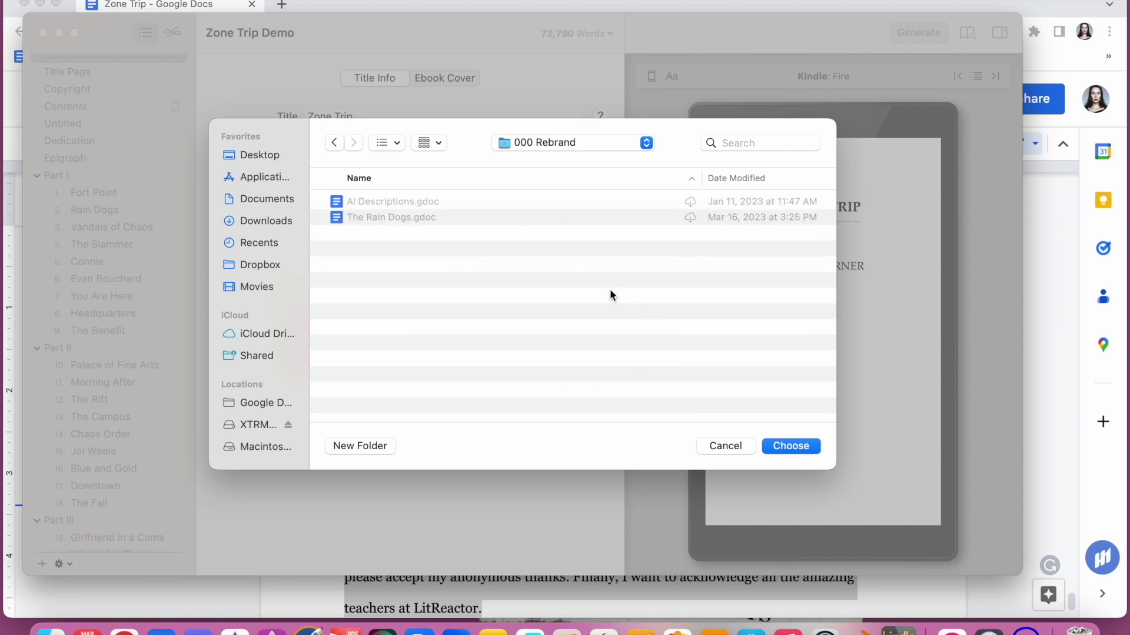
{"action": "left_click", "coordinate": [791, 446]}
{"action": "left_click", "coordinate": [739, 391]}
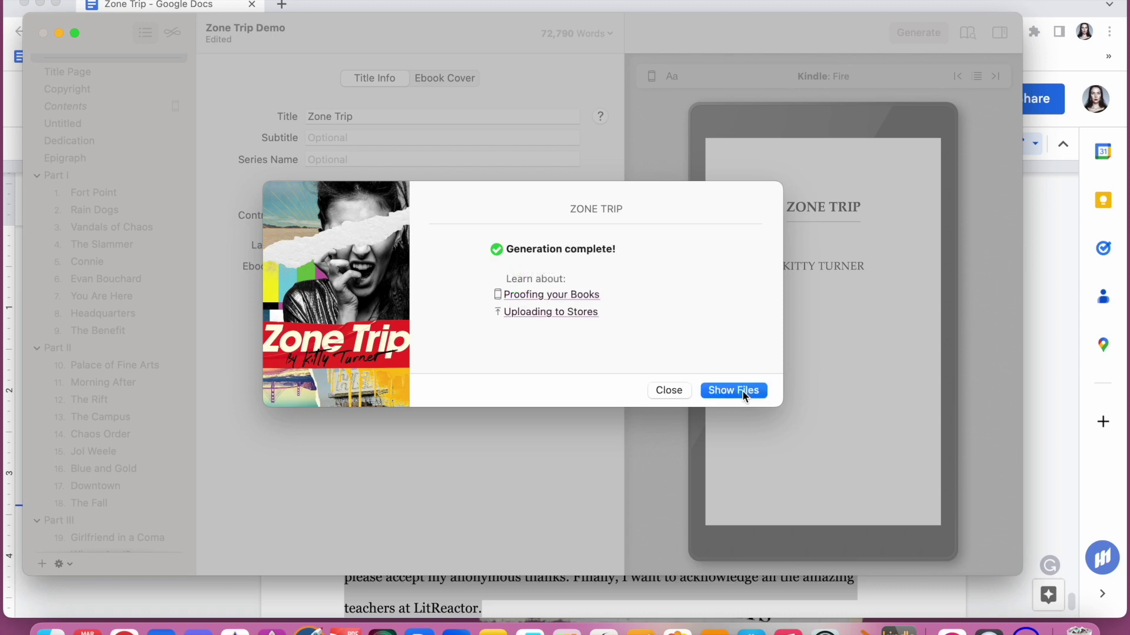
Open Zone-Trip-Print.pdf from the generated Print folder in PDF Expert.
{"action": "left_click", "coordinate": [732, 390]}
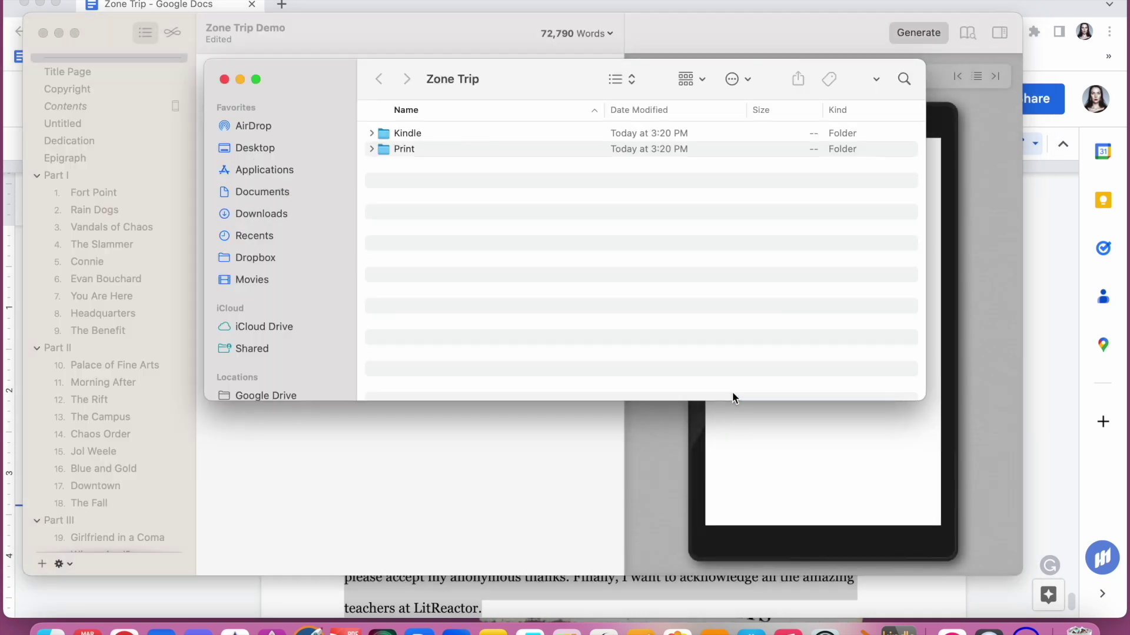
{"action": "double_click", "coordinate": [382, 149]}
{"action": "left_click", "coordinate": [397, 134]}
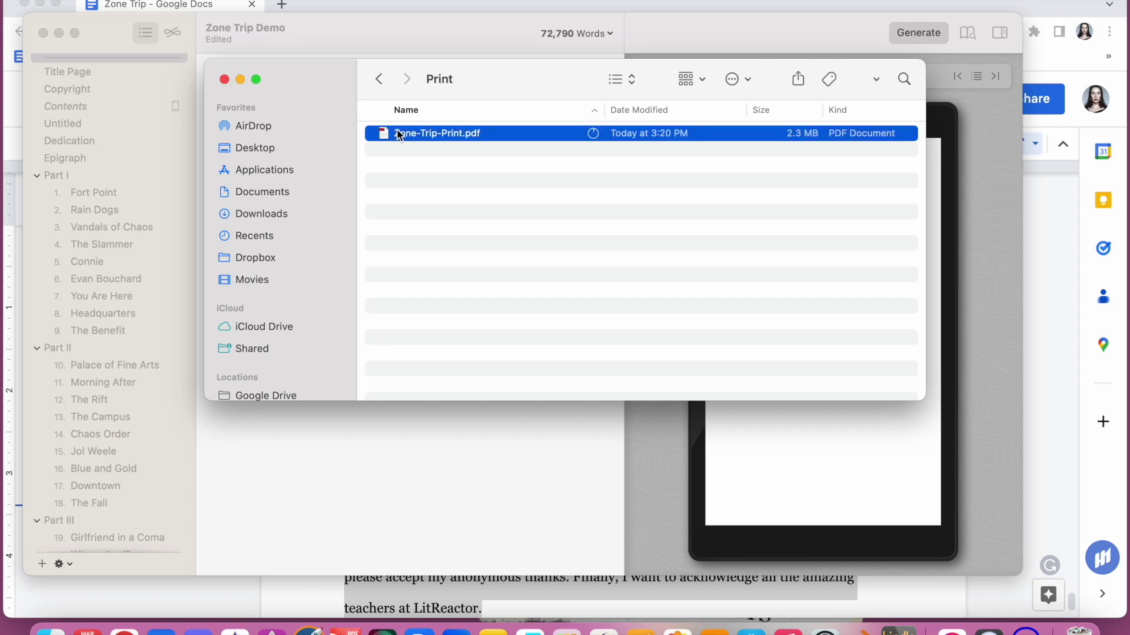
{"action": "double_click", "coordinate": [398, 134]}
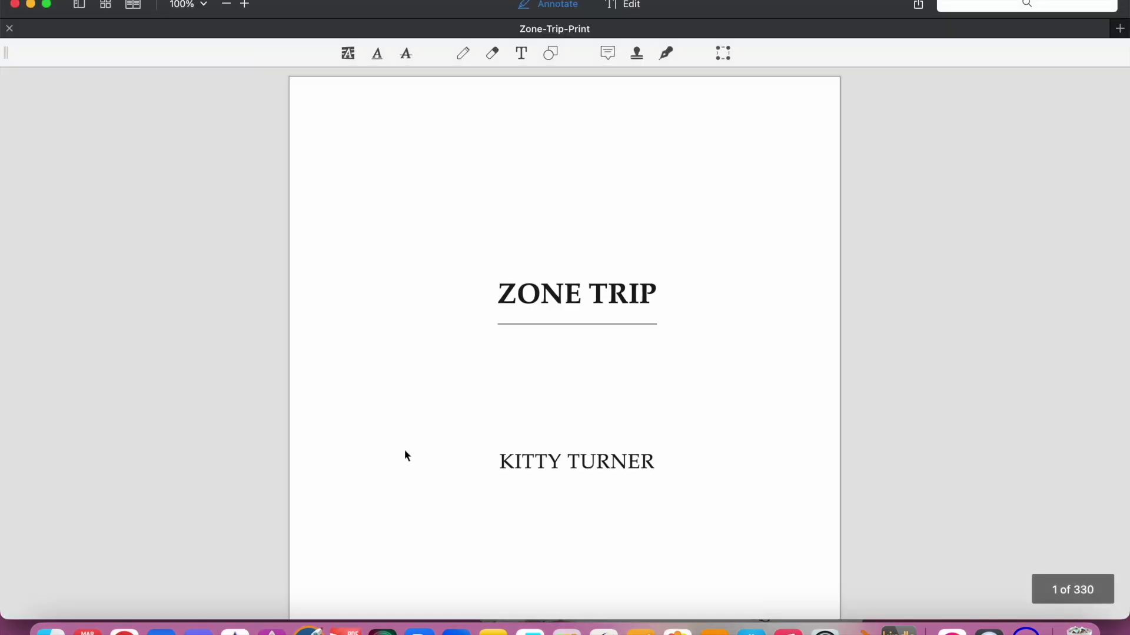
Scroll through the print PDF's acknowledgments and first chapter pages.
{"action": "scroll", "coordinate": [406, 454], "scroll_direction": "down", "scroll_amount": 20}
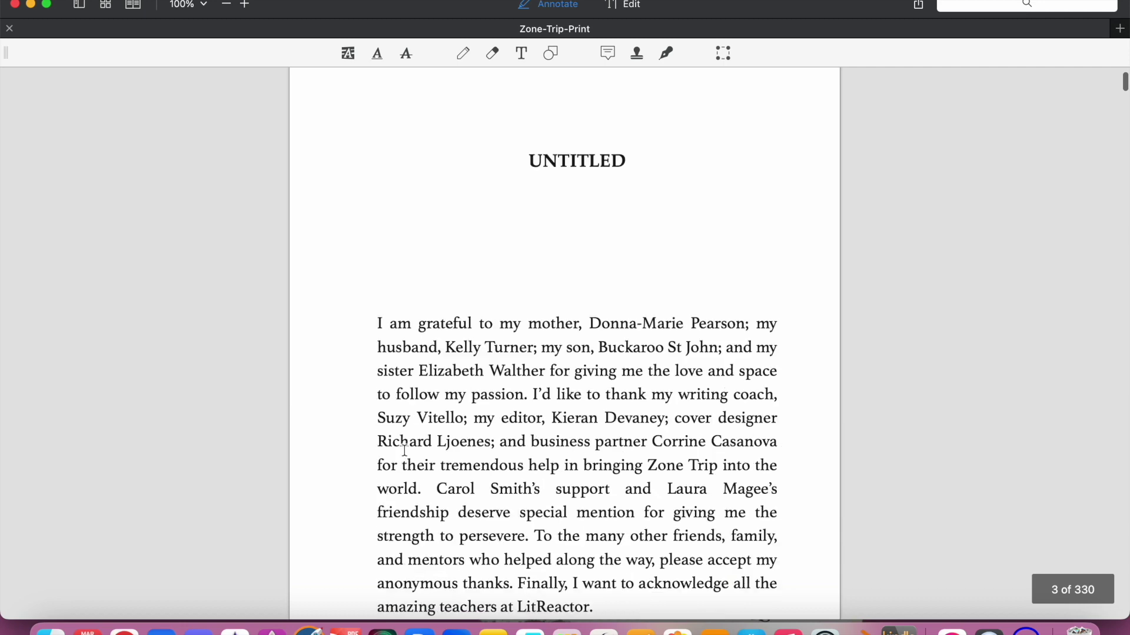
{"action": "scroll", "coordinate": [405, 451], "scroll_direction": "down", "scroll_amount": 20}
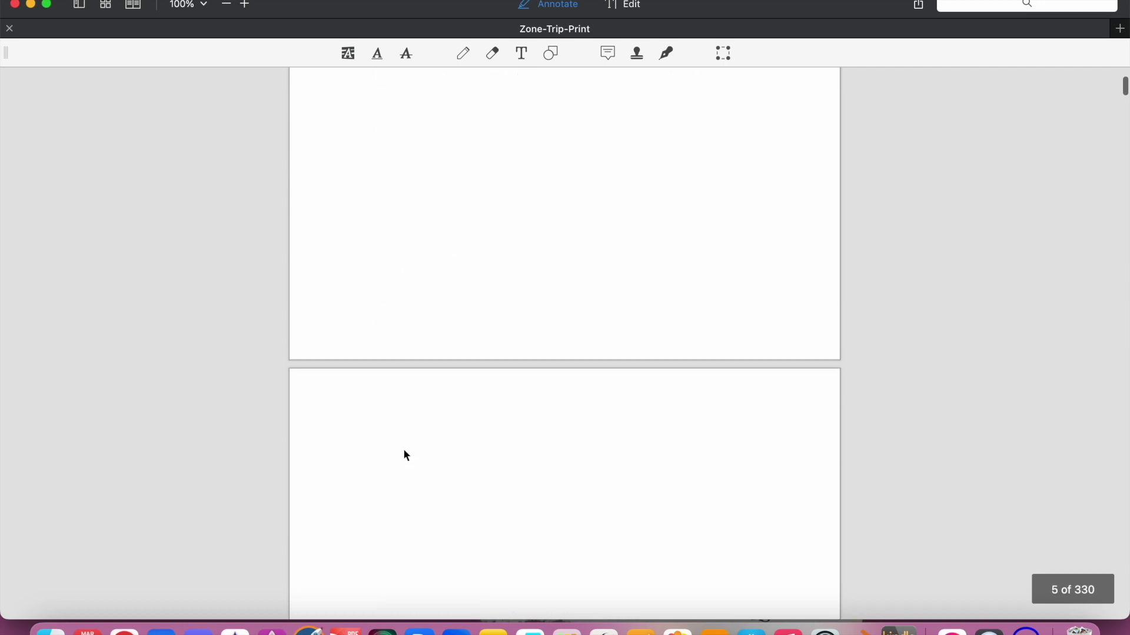
{"action": "scroll", "coordinate": [407, 457], "scroll_direction": "down", "scroll_amount": 20}
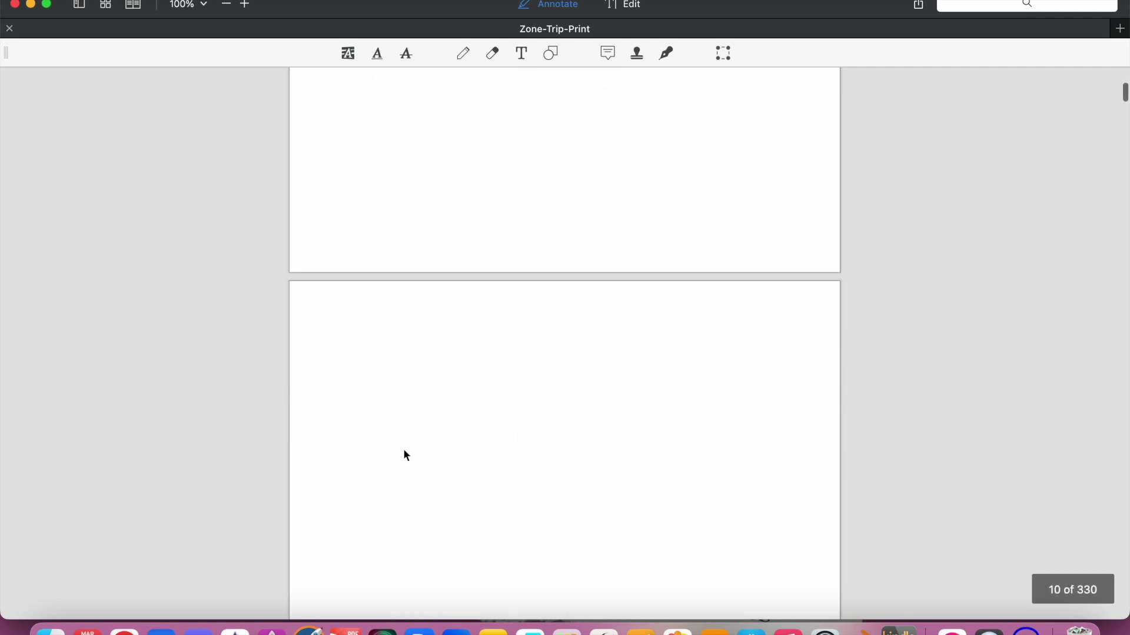
{"action": "scroll", "coordinate": [406, 457], "scroll_direction": "down", "scroll_amount": 20}
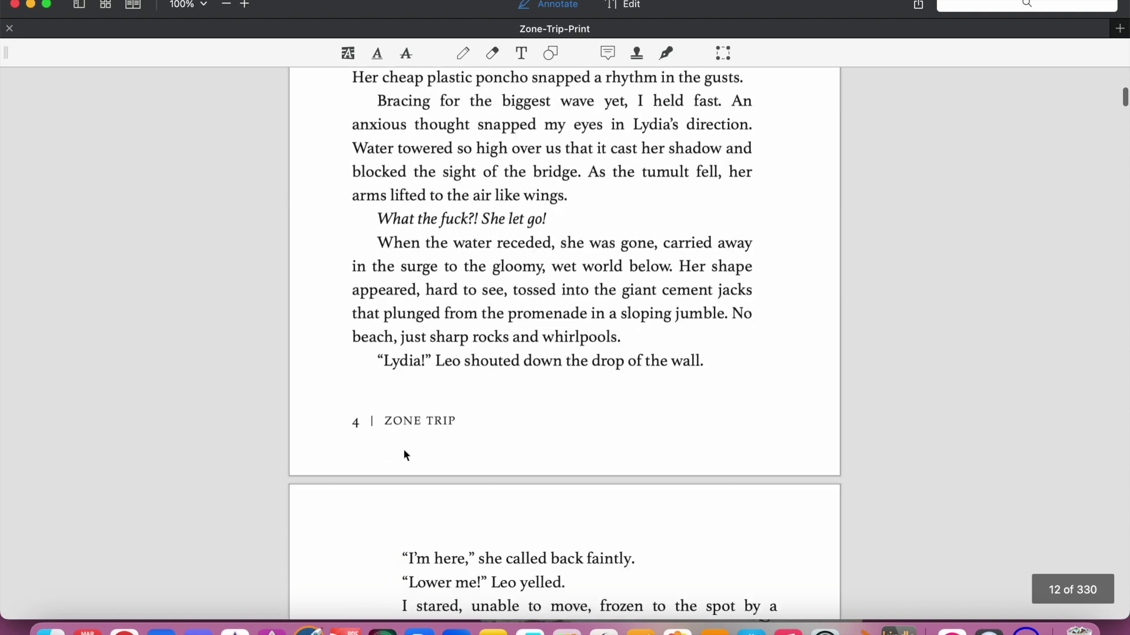
{"action": "scroll", "coordinate": [407, 457], "scroll_direction": "down", "scroll_amount": 20}
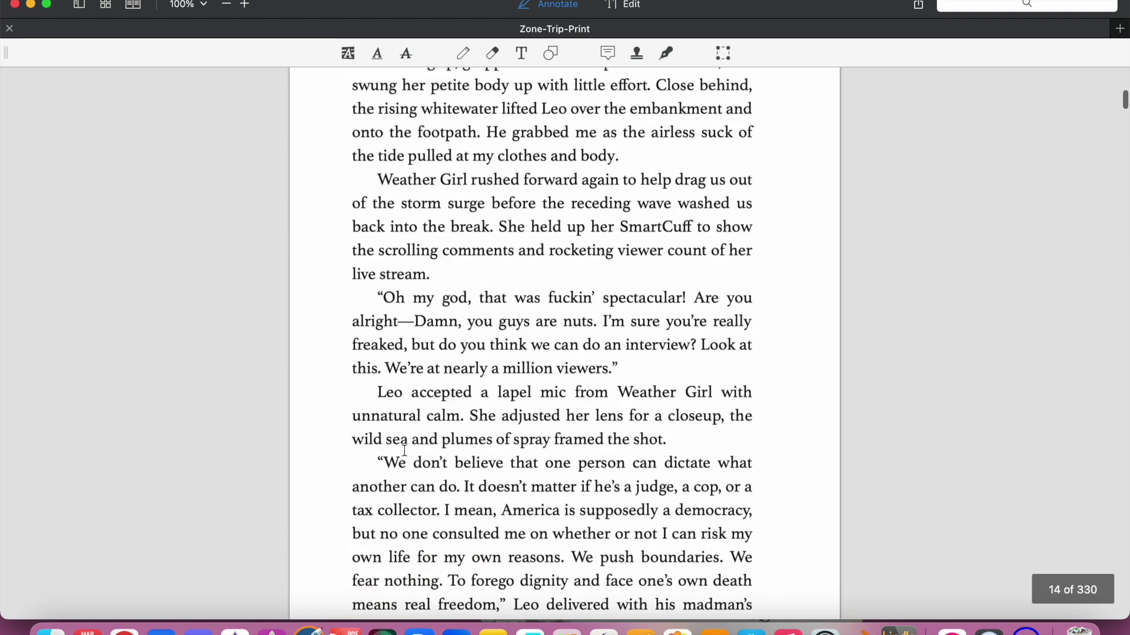
{"action": "scroll", "coordinate": [405, 451], "scroll_direction": "down", "scroll_amount": 20}
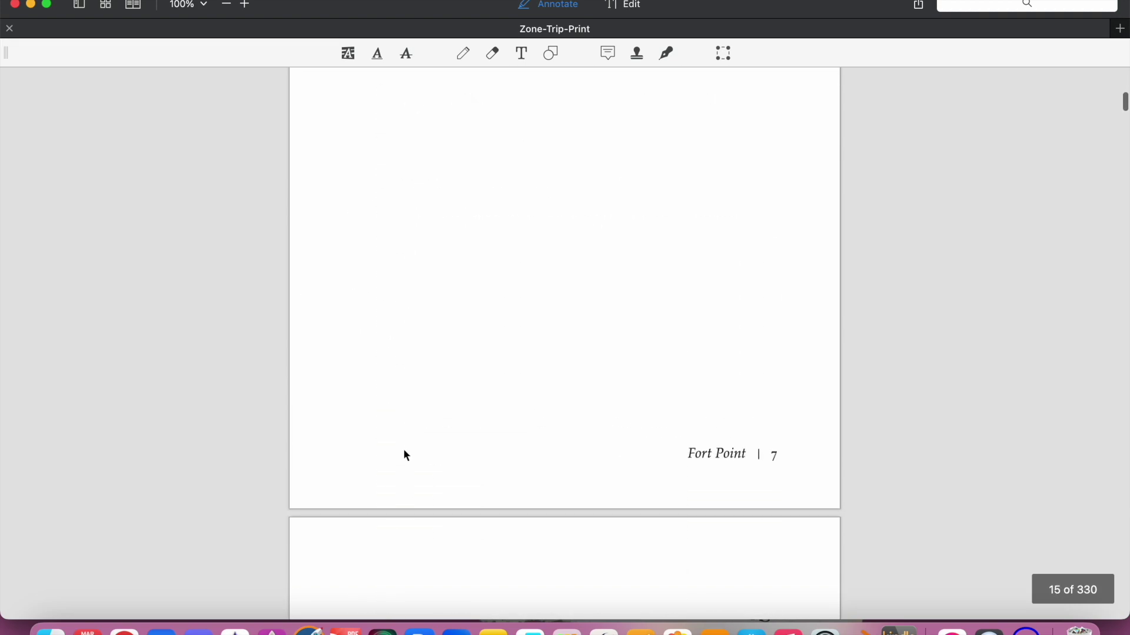
{"action": "scroll", "coordinate": [406, 456], "scroll_direction": "down", "scroll_amount": 20}
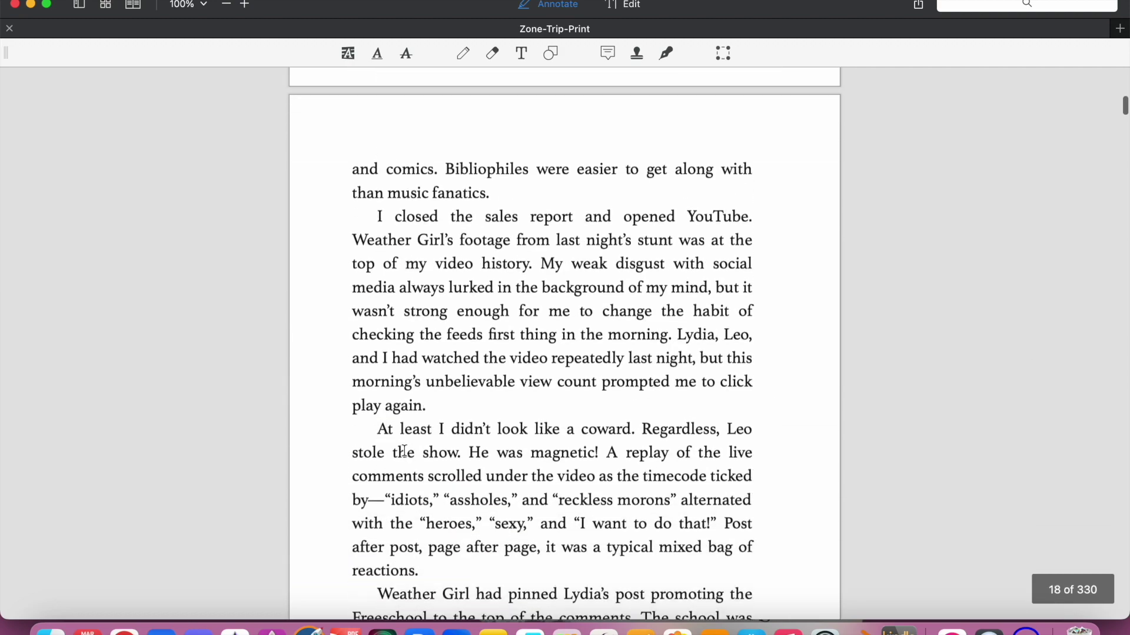
Close the print PDF and Print folder, then go to Google Drive in a new Finder window.
{"action": "left_click", "coordinate": [17, 5]}
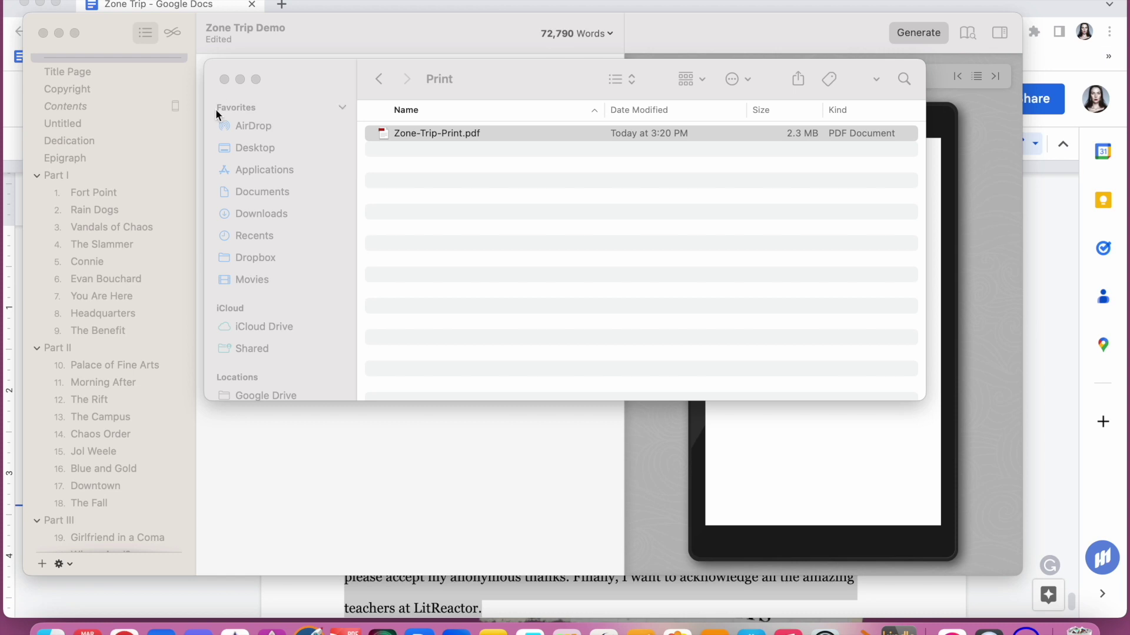
{"action": "left_click", "coordinate": [225, 79]}
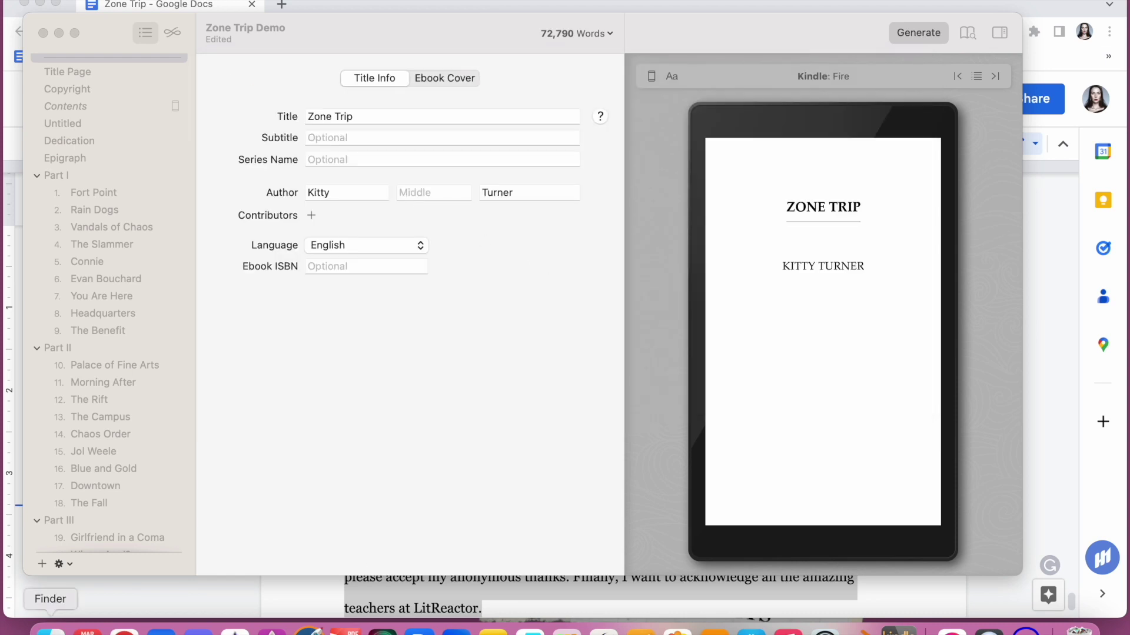
{"action": "left_click", "coordinate": [51, 632]}
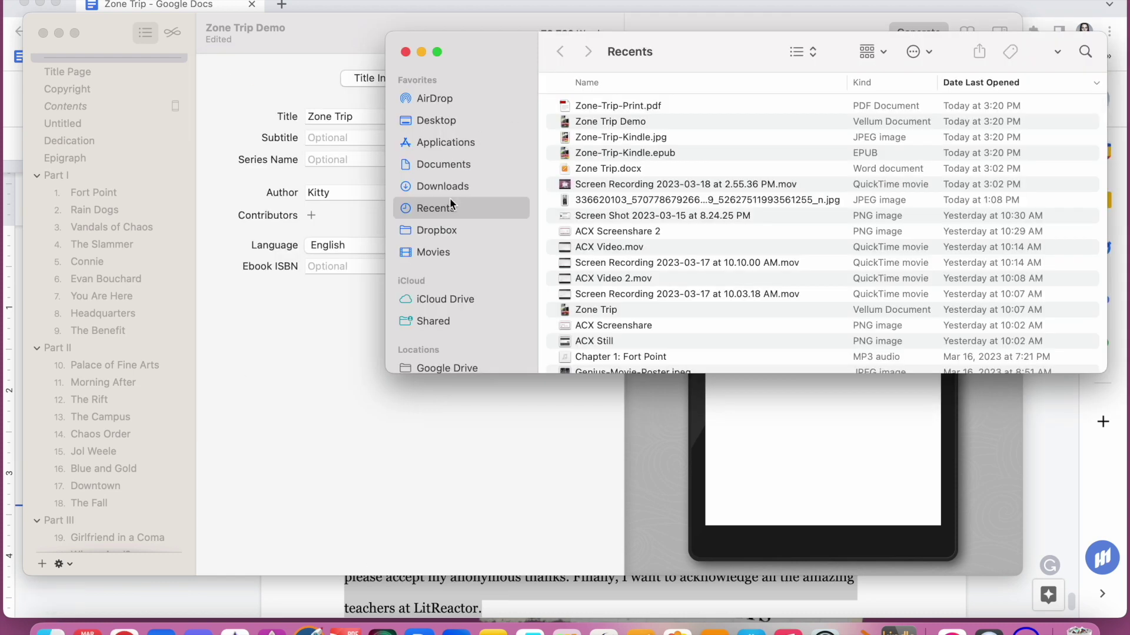
{"action": "scroll", "coordinate": [439, 321], "scroll_direction": "down", "scroll_amount": 3}
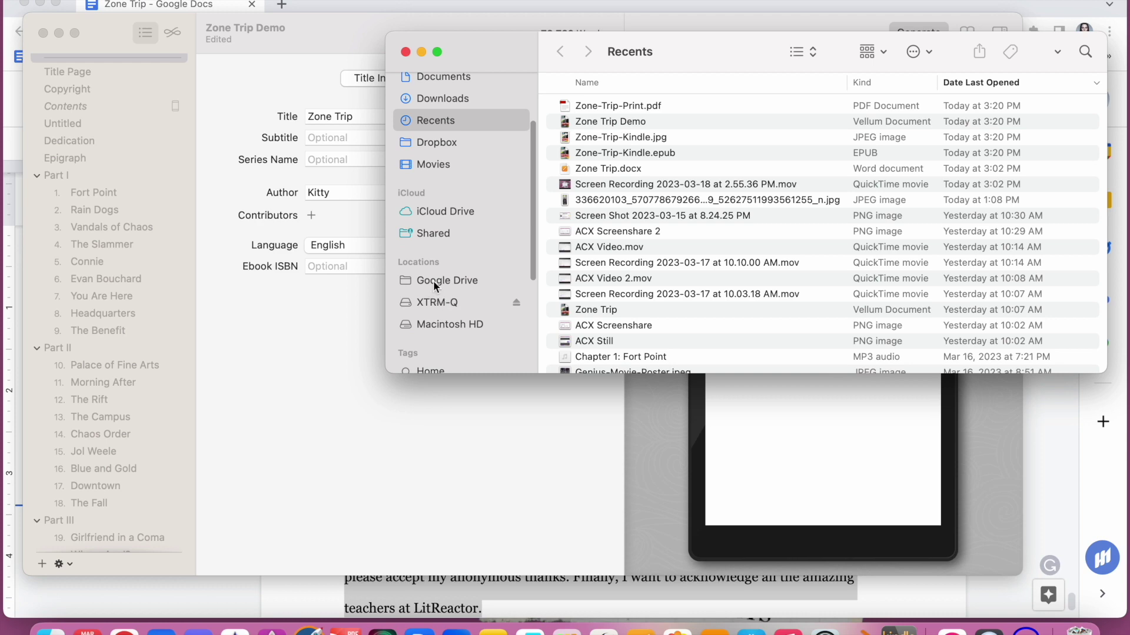
{"action": "left_click", "coordinate": [434, 281]}
Open Zone-Trip-Kindle.epub from My Drive > 000 Rebrand > Zone Trip > Kindle.
{"action": "double_click", "coordinate": [589, 106]}
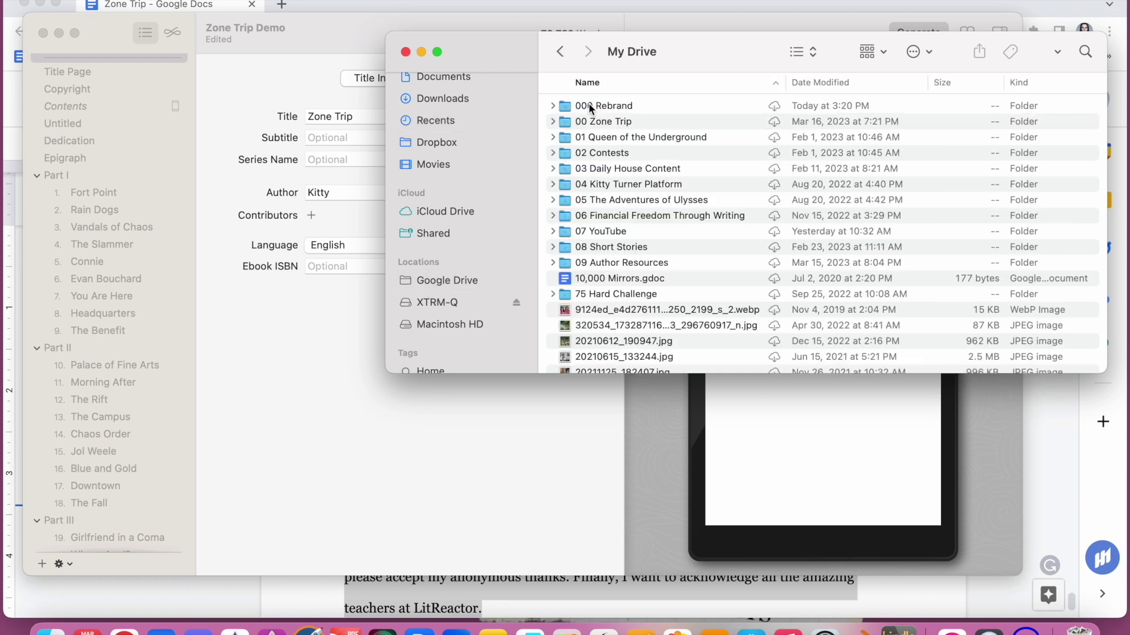
{"action": "left_click", "coordinate": [590, 107]}
{"action": "double_click", "coordinate": [590, 107]}
{"action": "double_click", "coordinate": [585, 137]}
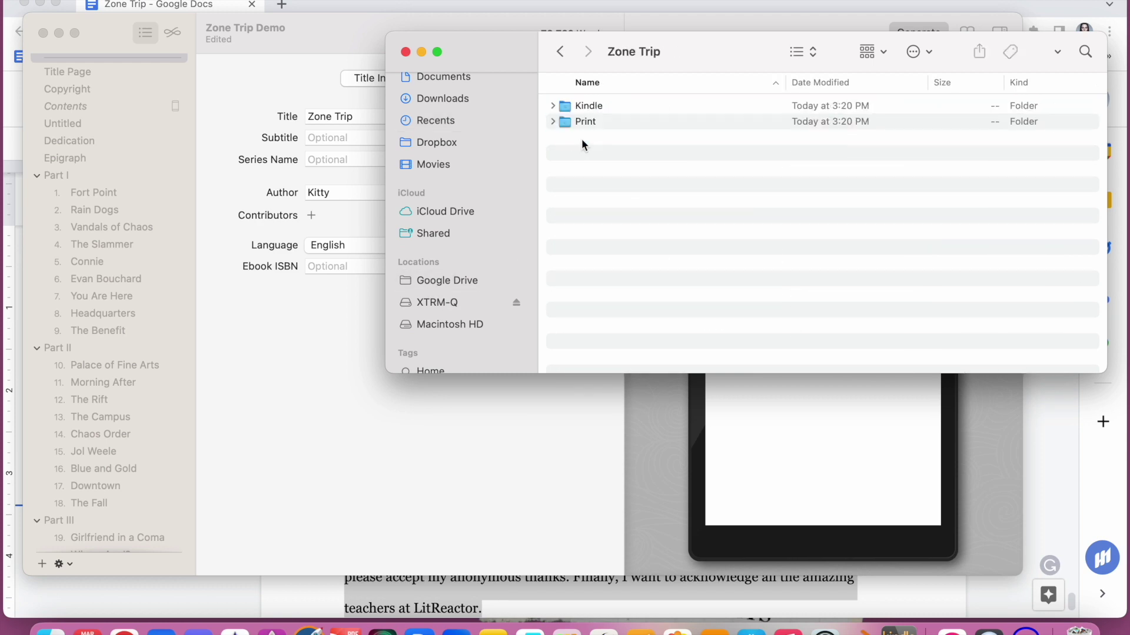
{"action": "double_click", "coordinate": [575, 107]}
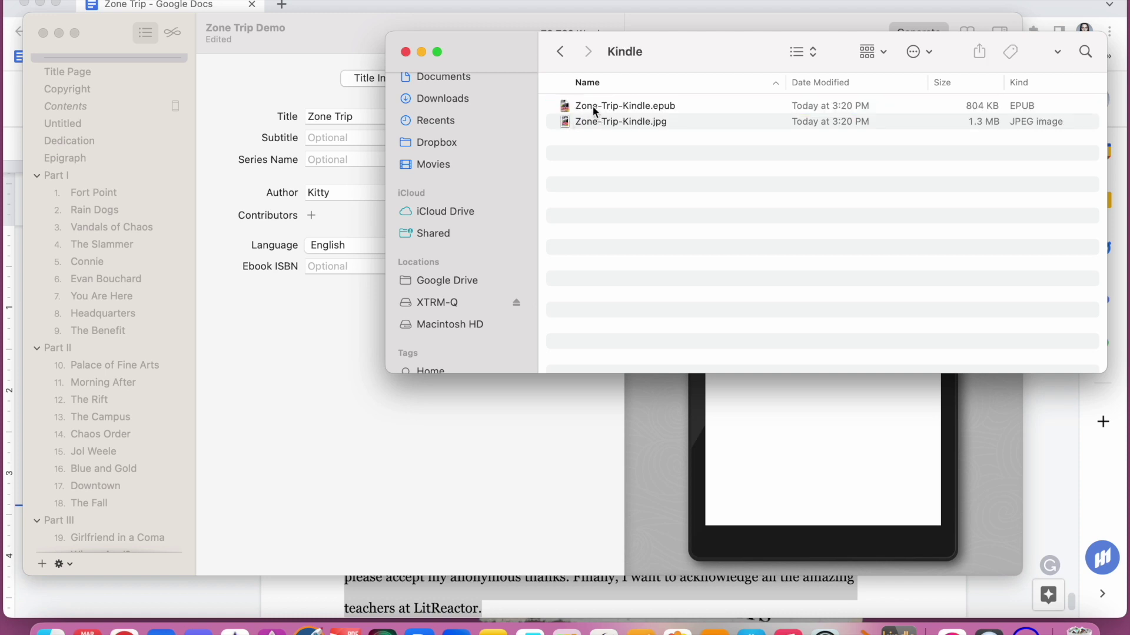
{"action": "left_click", "coordinate": [595, 107]}
{"action": "double_click", "coordinate": [592, 107]}
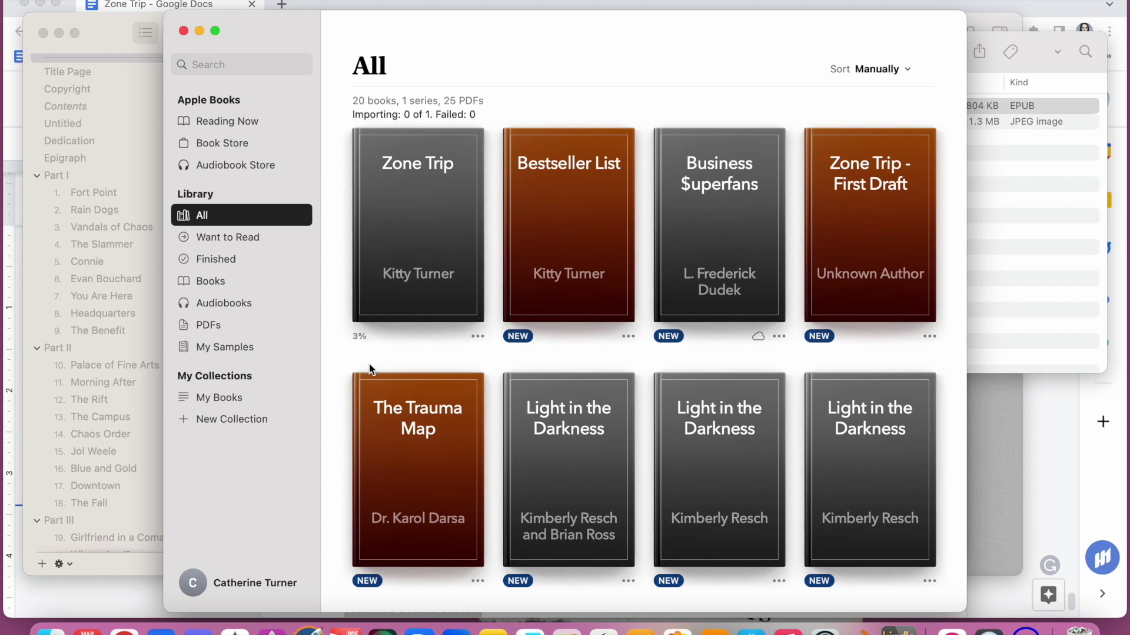
Page through Zone Trip six times to chapter 2, Rain Dogs, then close the reader.
{"action": "left_click", "coordinate": [421, 209]}
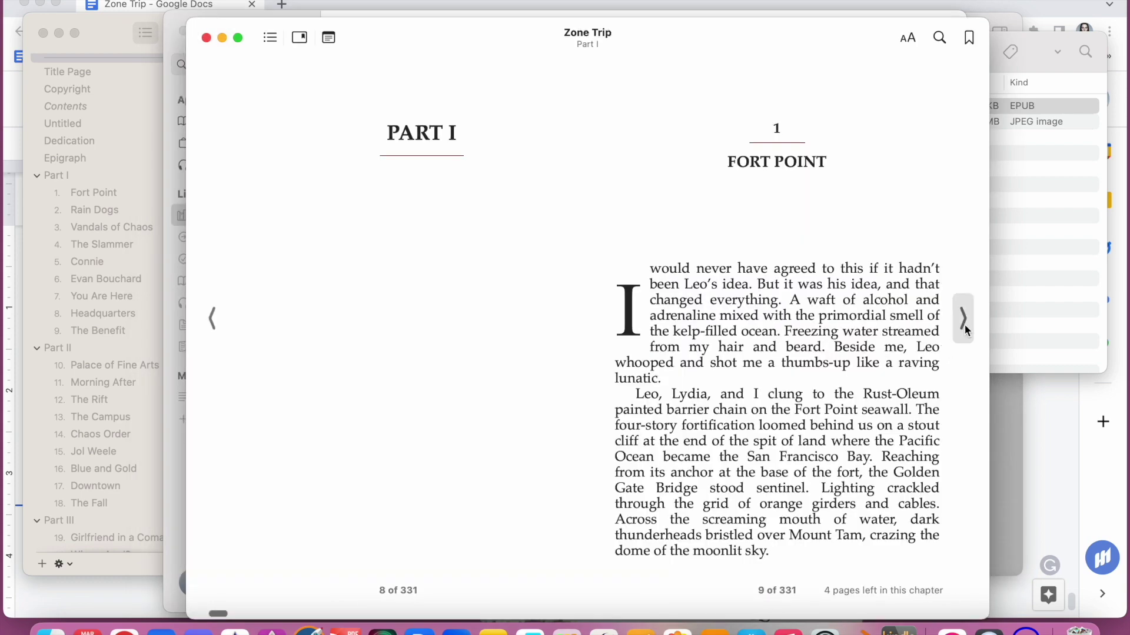
{"action": "left_click", "coordinate": [966, 317]}
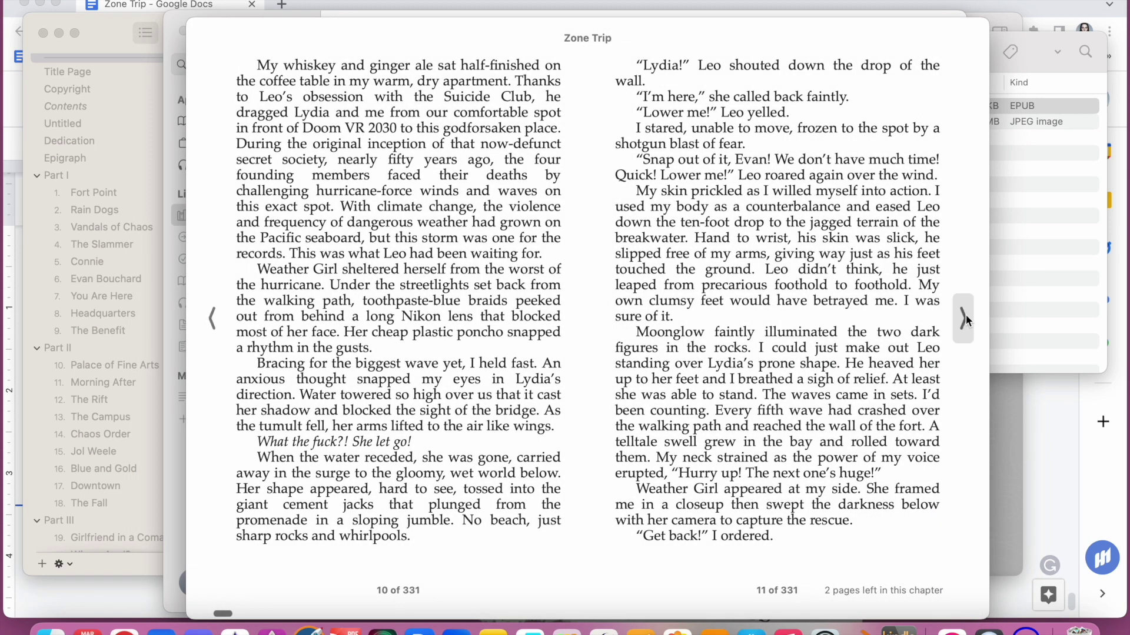
{"action": "left_click", "coordinate": [963, 317]}
{"action": "left_click", "coordinate": [962, 318]}
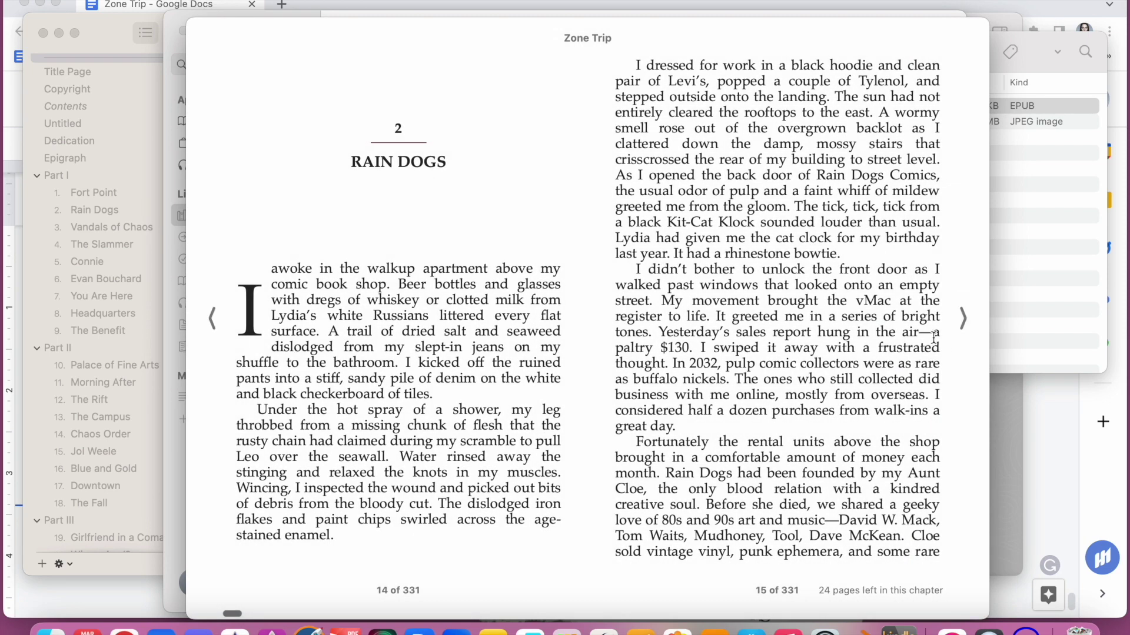
{"action": "left_click", "coordinate": [959, 321]}
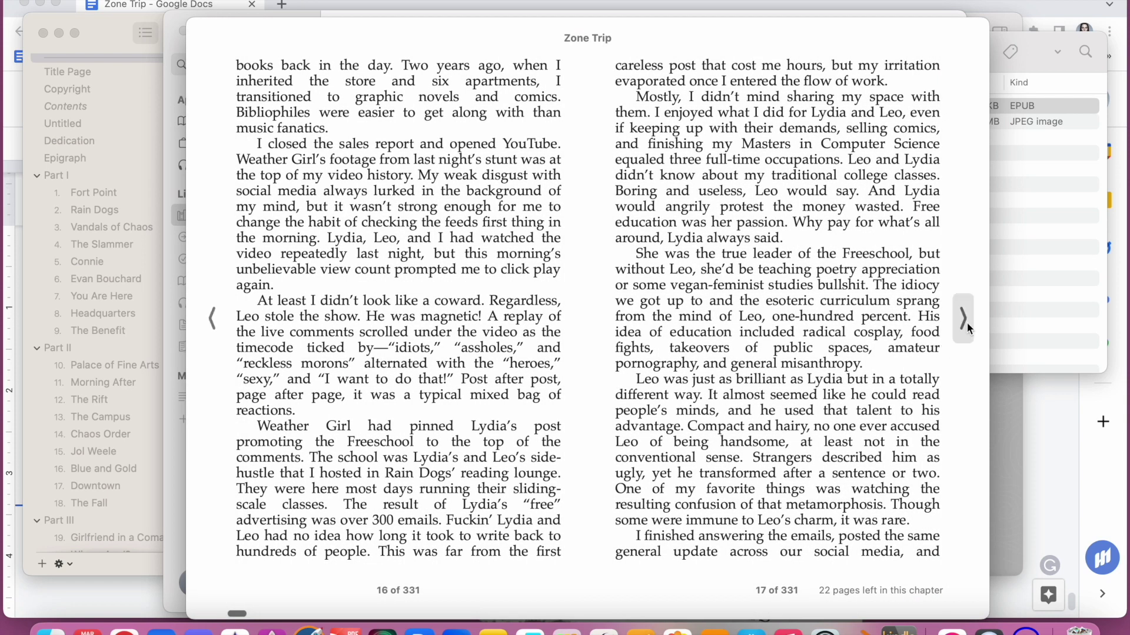
{"action": "left_click", "coordinate": [965, 321]}
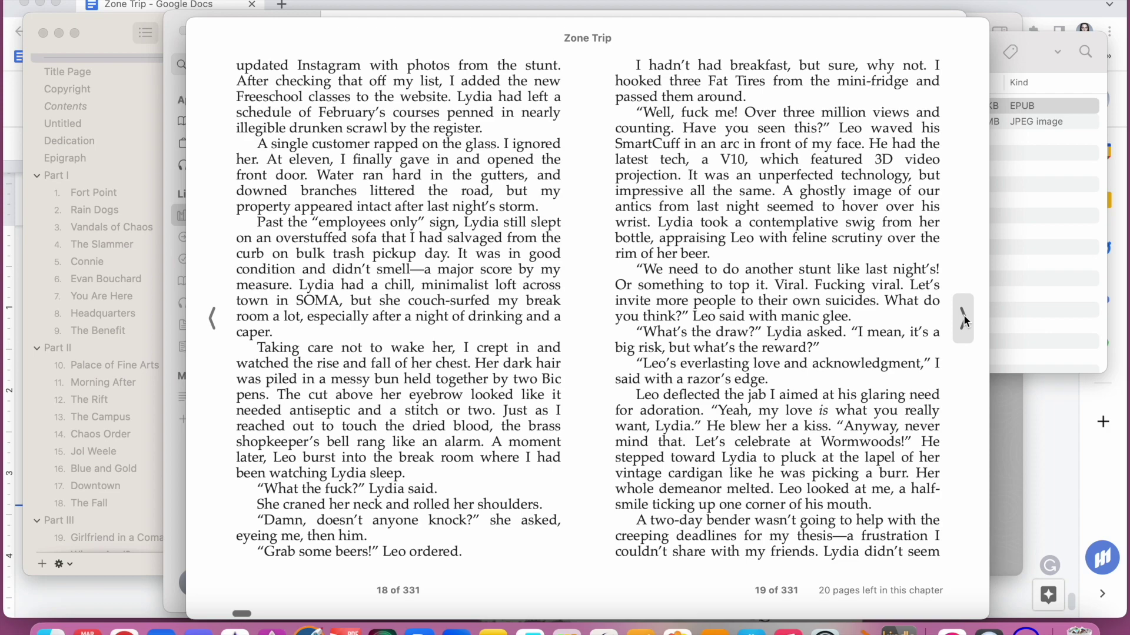
{"action": "left_click", "coordinate": [965, 320]}
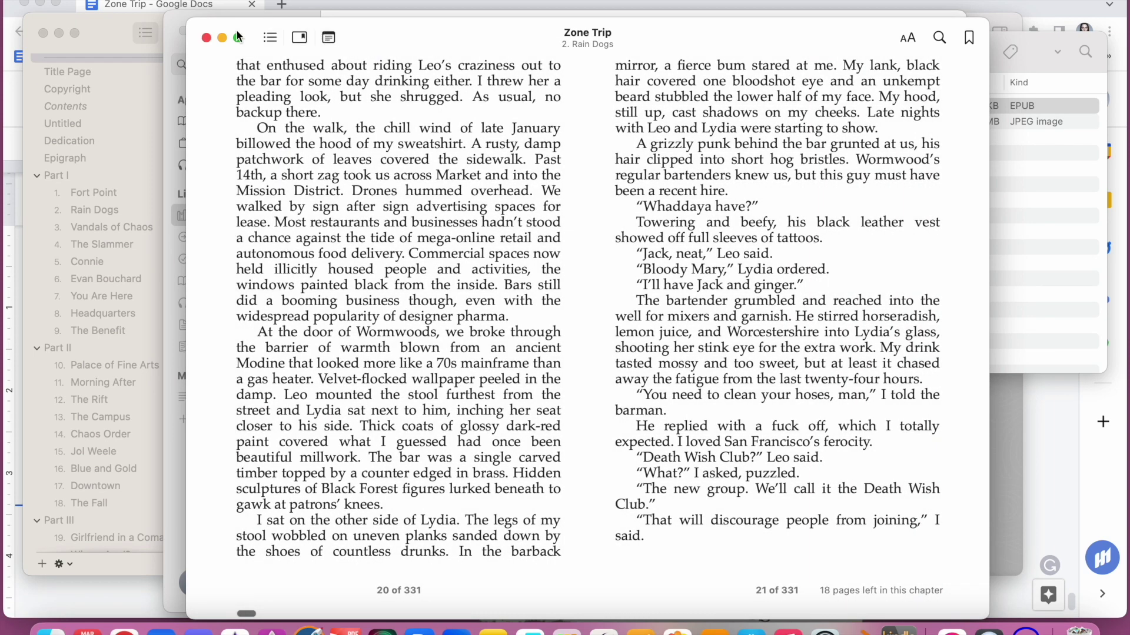
{"action": "left_click", "coordinate": [207, 38]}
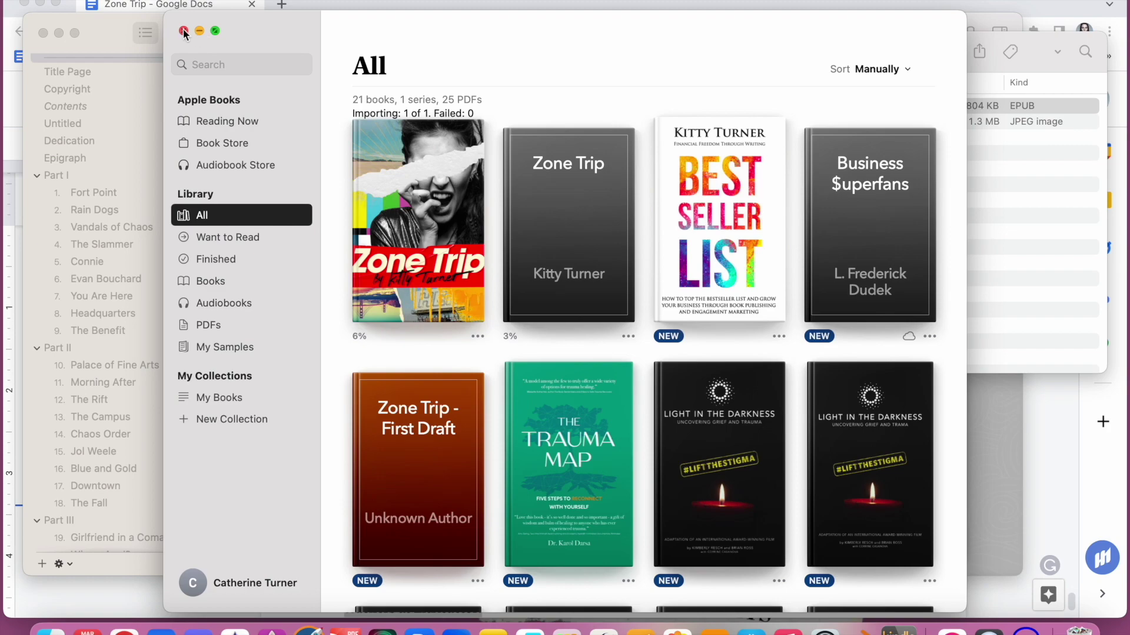